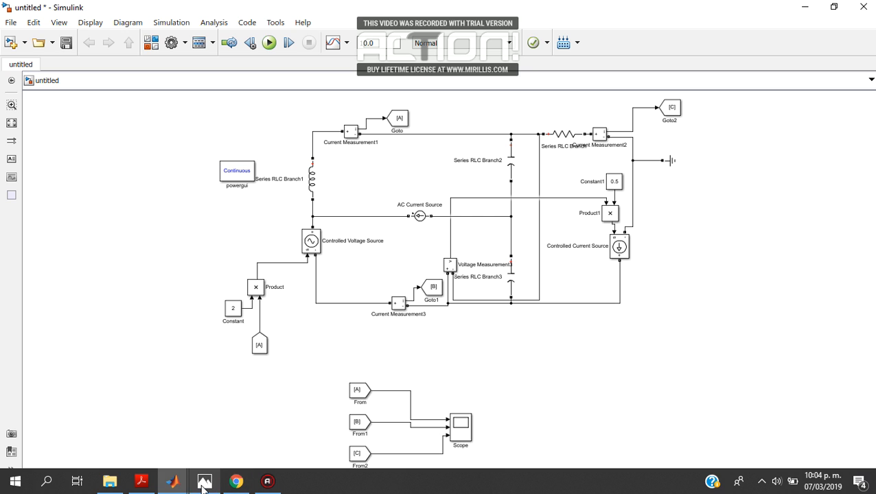
- Bring up the Simulink block library and browse Simscape's Power Systems category, collapsing Simscape Components and Specialized Technology
{"action": "left_click", "coordinate": [173, 482]}
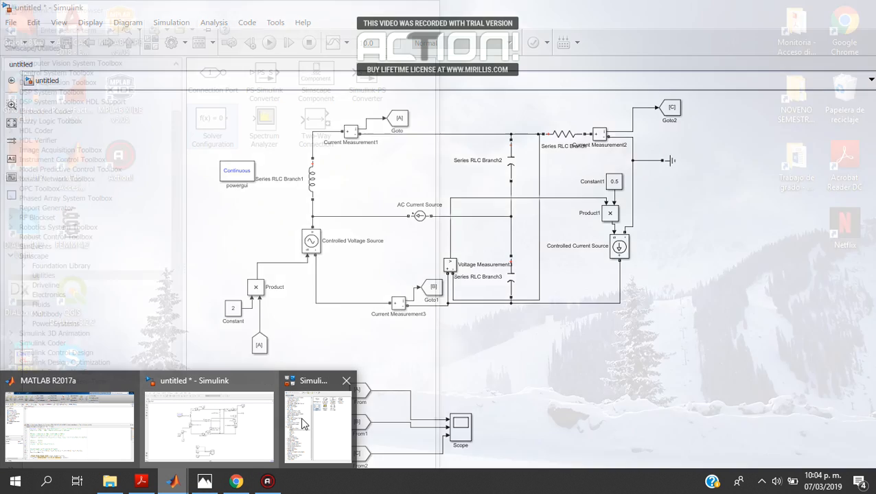
{"action": "left_click", "coordinate": [313, 422]}
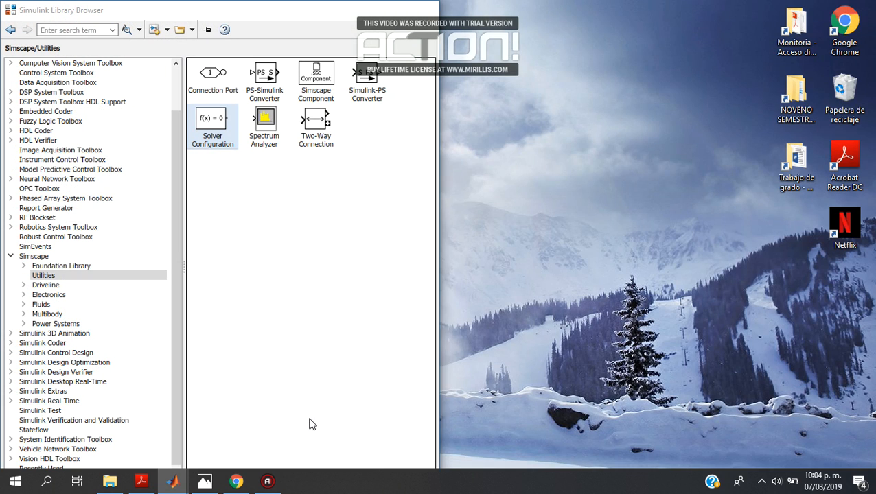
{"action": "left_click", "coordinate": [11, 257]}
{"action": "left_click", "coordinate": [16, 257]}
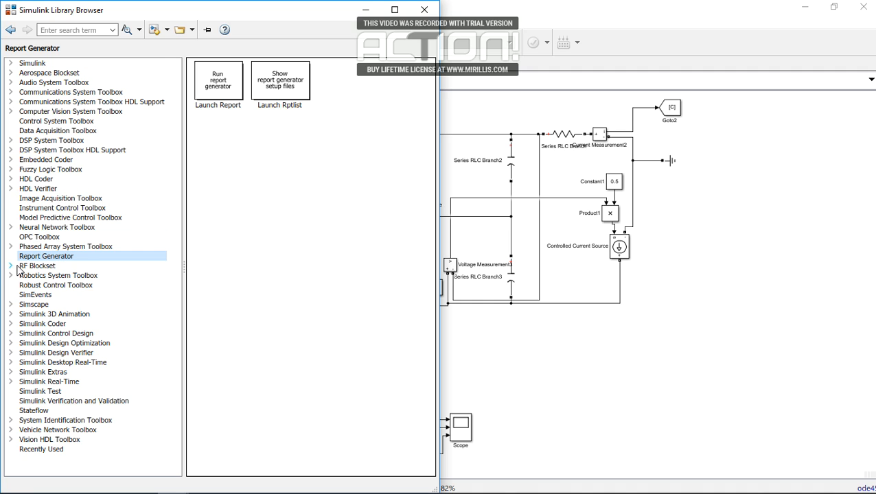
{"action": "left_click", "coordinate": [10, 305]}
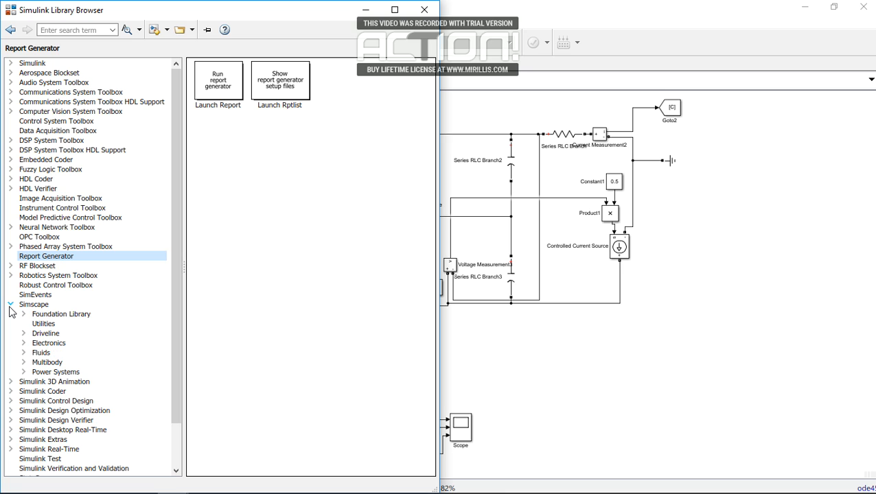
{"action": "left_click_drag", "start_coordinate": [173, 297], "coordinate": [173, 381]}
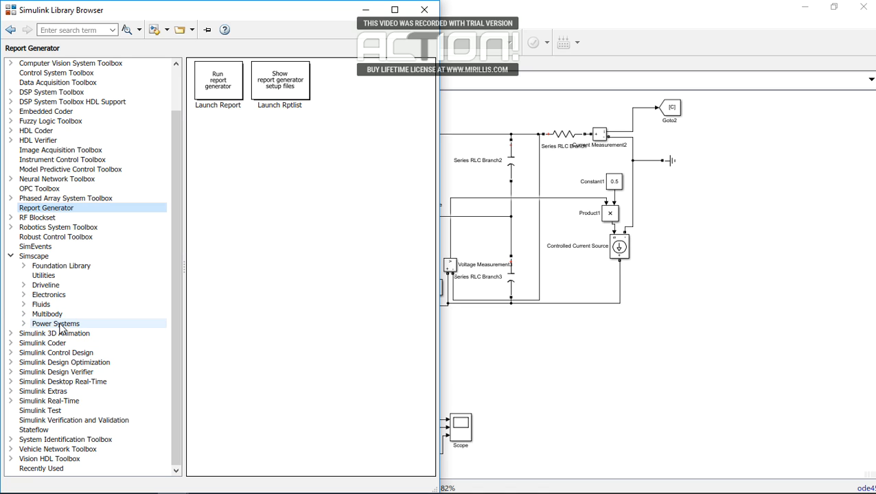
{"action": "left_click", "coordinate": [24, 323]}
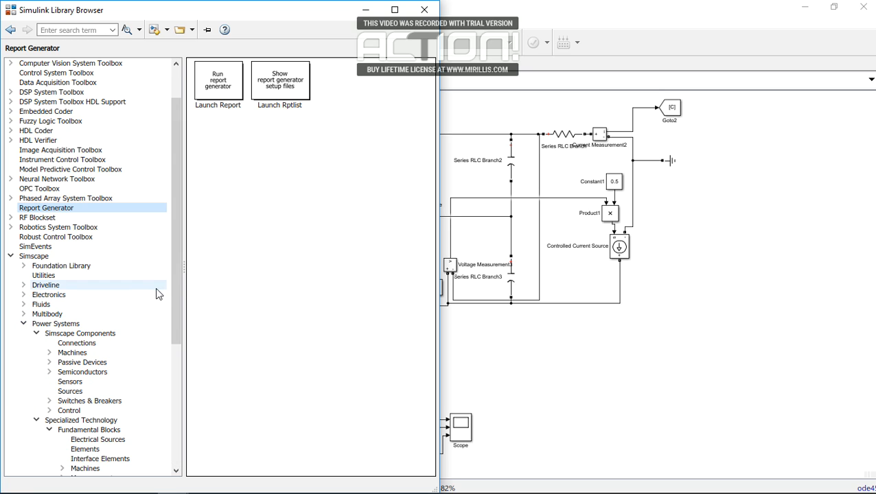
{"action": "left_click_drag", "start_coordinate": [174, 294], "coordinate": [174, 328]}
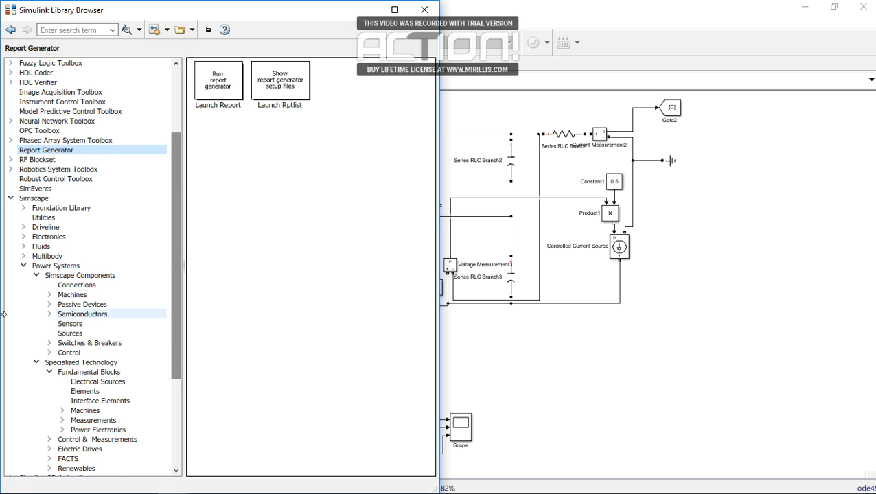
{"action": "left_click", "coordinate": [37, 276]}
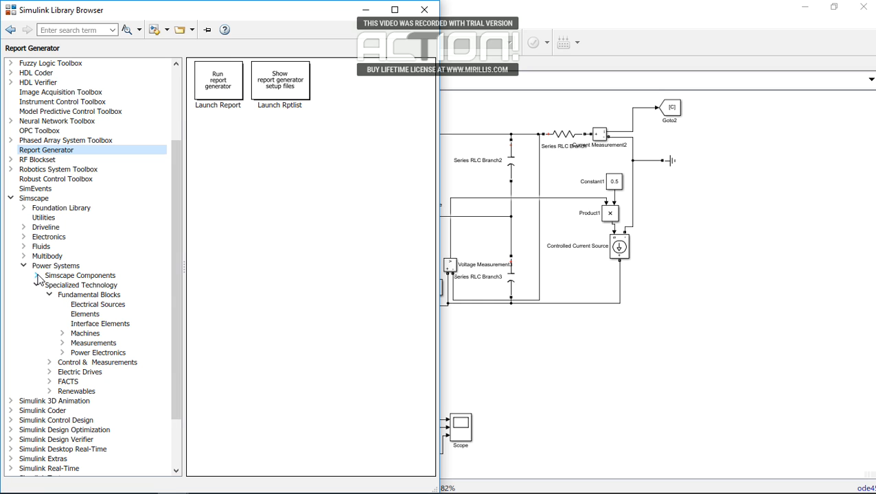
{"action": "left_click", "coordinate": [36, 285]}
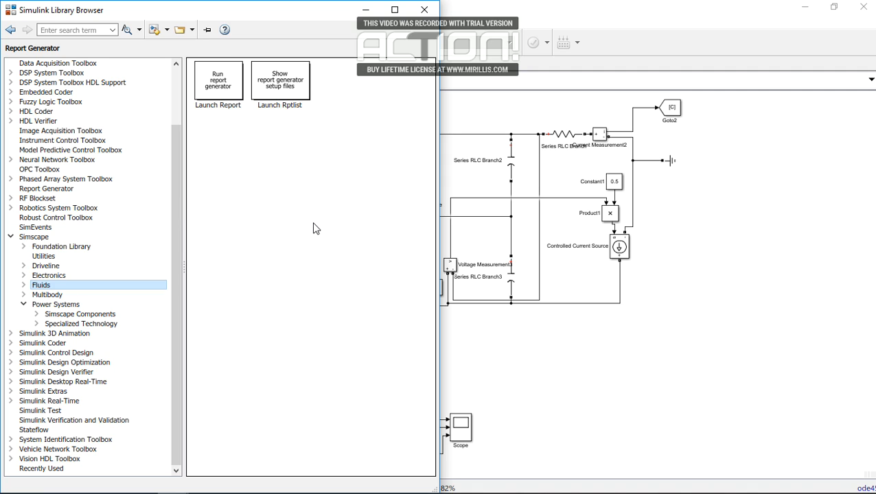
- Review the AC Current Source parameters and the Controlled Voltage Source with its Product, Constant, [A] and Current Measurement1 blocks in the model
{"action": "left_click", "coordinate": [530, 380]}
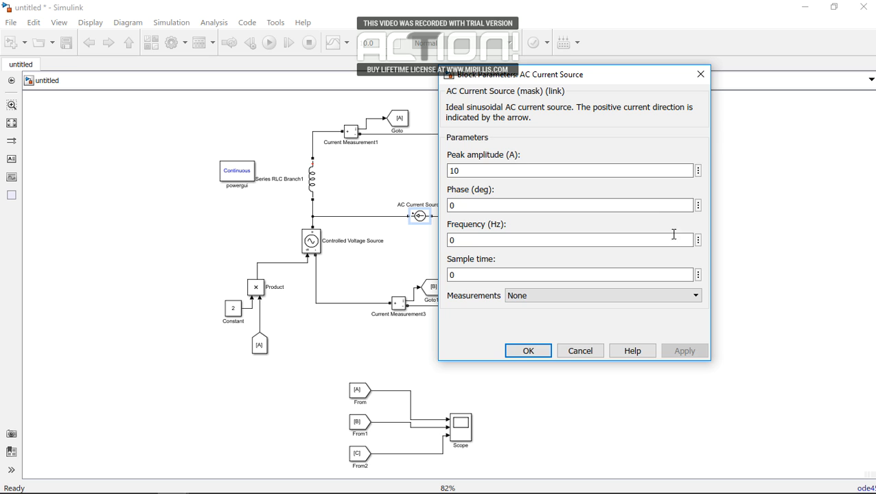
{"action": "left_click", "coordinate": [522, 352]}
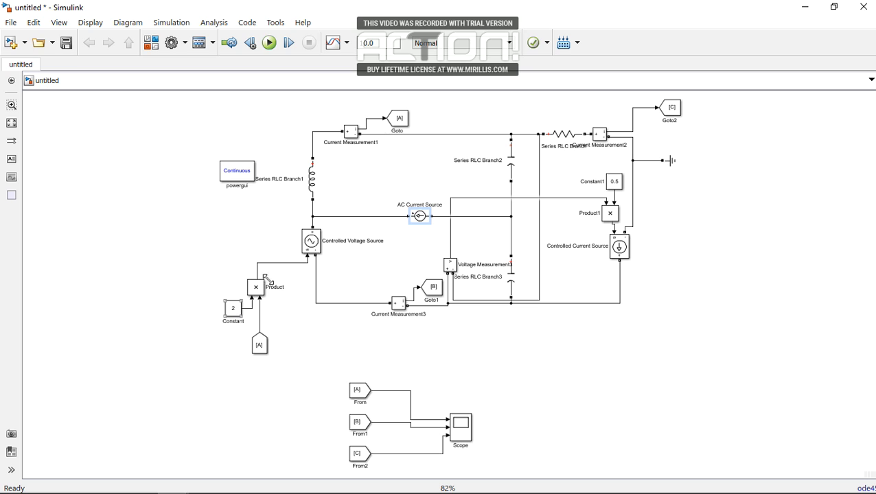
{"action": "left_click", "coordinate": [310, 245]}
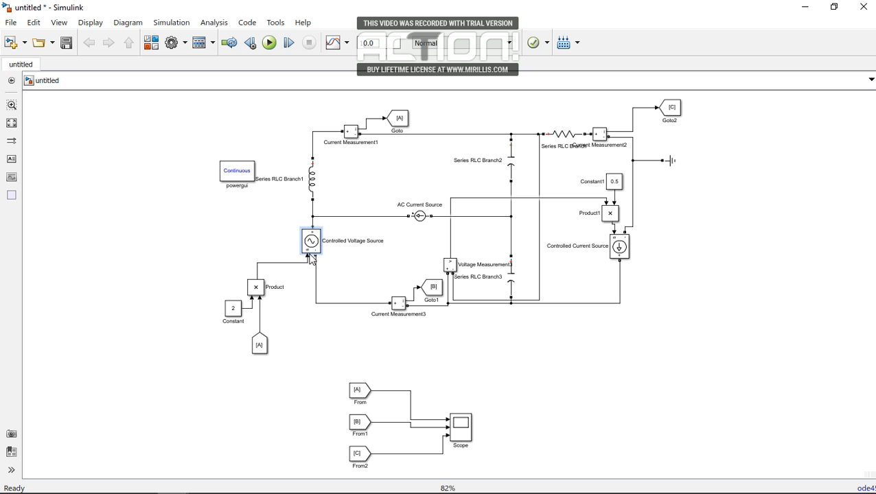
{"action": "left_click_drag", "start_coordinate": [258, 267], "coordinate": [257, 280]}
{"action": "left_click", "coordinate": [233, 307]}
{"action": "left_click", "coordinate": [254, 353]}
{"action": "left_click", "coordinate": [352, 130]}
{"action": "left_click", "coordinate": [401, 118]}
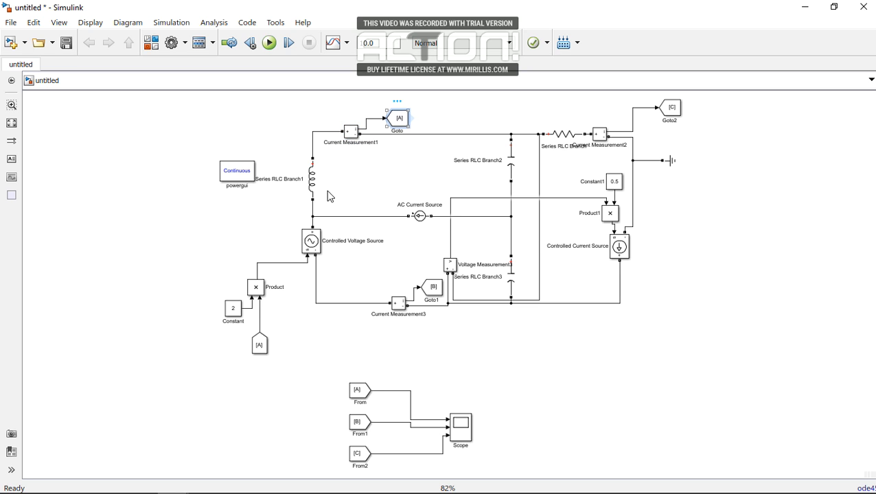
{"action": "left_click", "coordinate": [234, 317]}
{"action": "left_click", "coordinate": [312, 241]}
{"action": "left_click", "coordinate": [322, 250]}
- Shift the Controlled Current Source slightly right and down, and review its Product1, Constant1 and voltage measurement inputs
{"action": "left_click", "coordinate": [618, 251]}
{"action": "left_click_drag", "start_coordinate": [616, 246], "coordinate": [626, 251]}
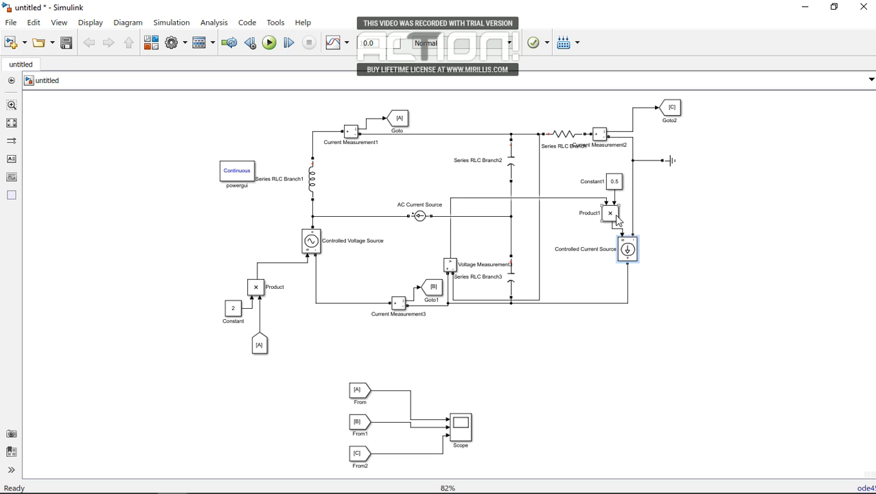
{"action": "left_click", "coordinate": [611, 217]}
{"action": "left_click", "coordinate": [615, 184]}
{"action": "left_click", "coordinate": [450, 267]}
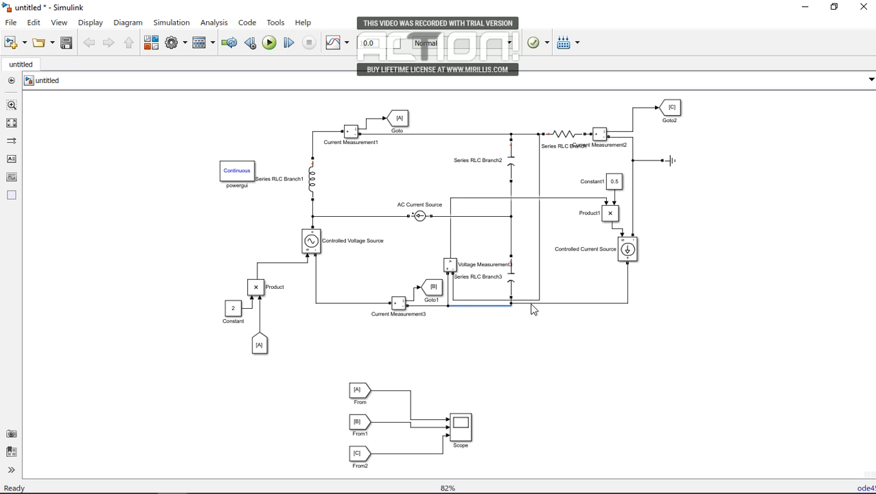
- Straighten the circuit's lower wire and move Current Measurement3 left along it
{"action": "left_click_drag", "start_coordinate": [532, 303], "coordinate": [533, 306]}
{"action": "left_click", "coordinate": [480, 199]}
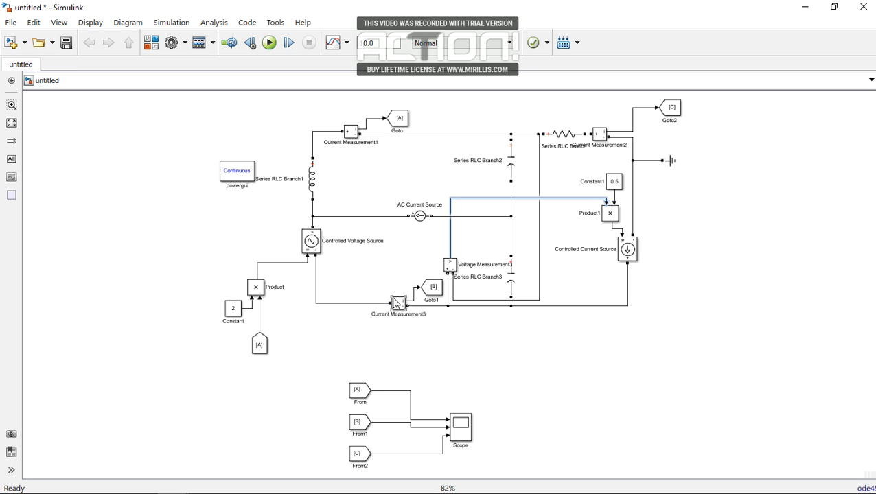
{"action": "left_click_drag", "start_coordinate": [395, 302], "coordinate": [374, 307]}
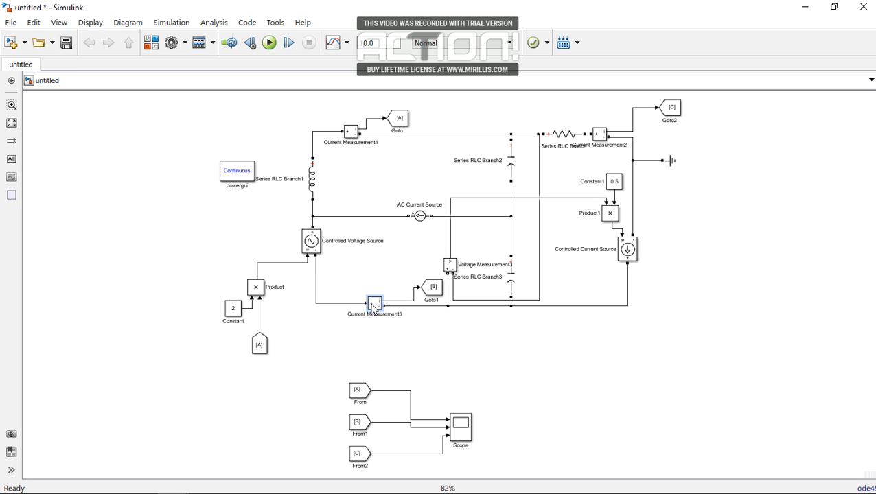
- Review the voltage measurement block's connections to the lower and upper wires and its signal line to Product1
{"action": "left_click", "coordinate": [451, 267]}
{"action": "left_click", "coordinate": [445, 307]}
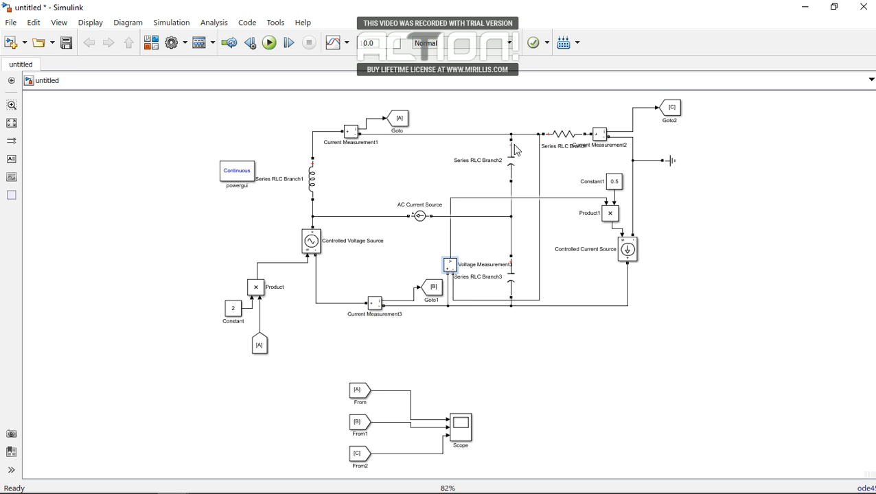
{"action": "left_click", "coordinate": [518, 134]}
{"action": "left_click", "coordinate": [501, 199]}
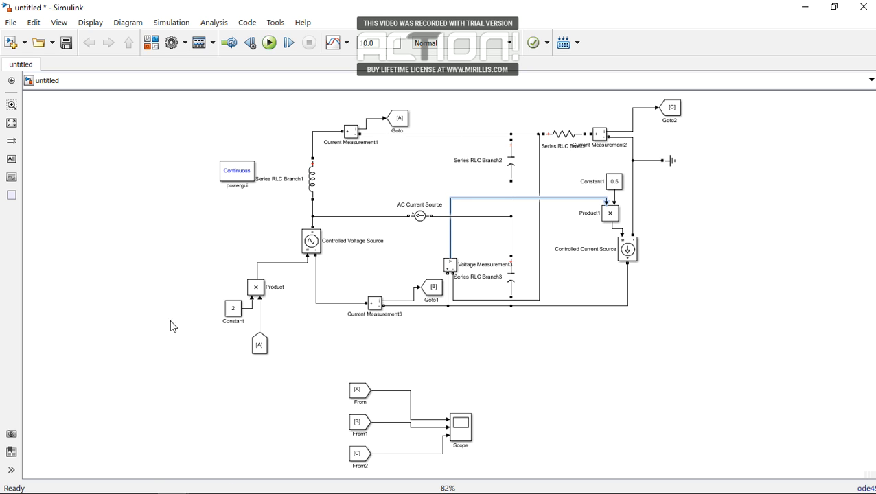
- Return to the block library and examine the Simscape Components and Specialized Technology groups under Simscape's Power Systems
{"action": "left_click", "coordinate": [172, 481]}
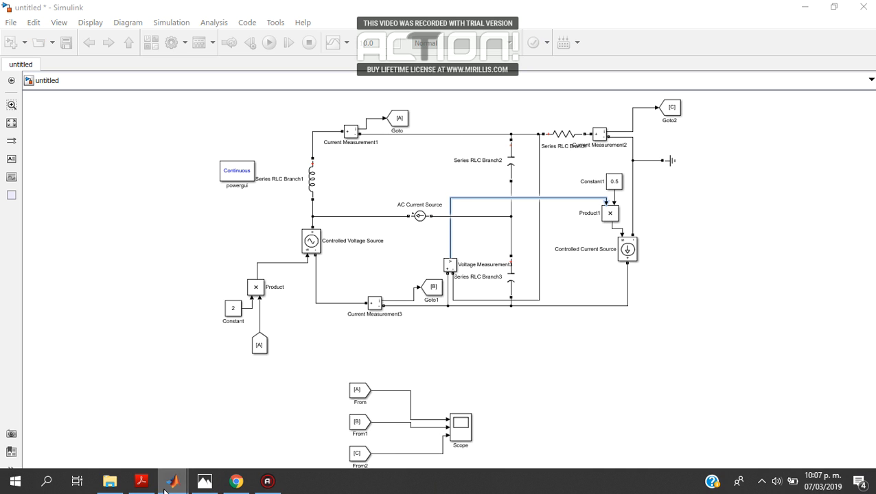
{"action": "left_click", "coordinate": [314, 432]}
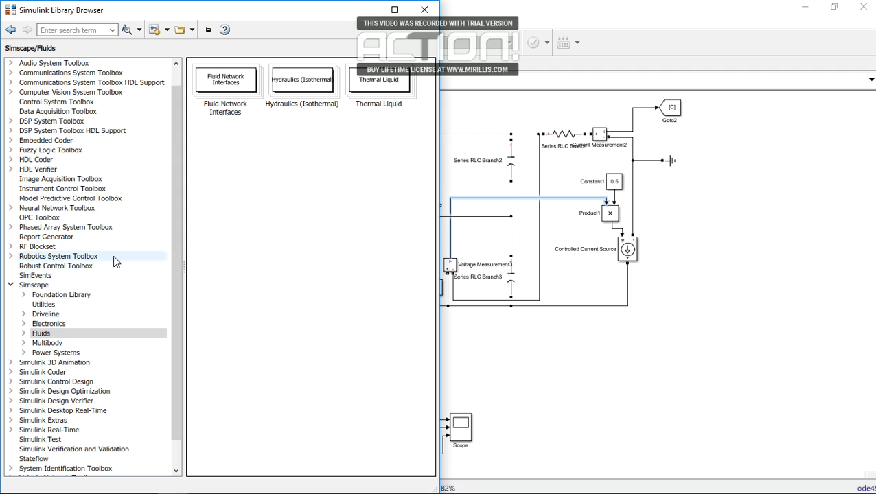
{"action": "left_click", "coordinate": [34, 285]}
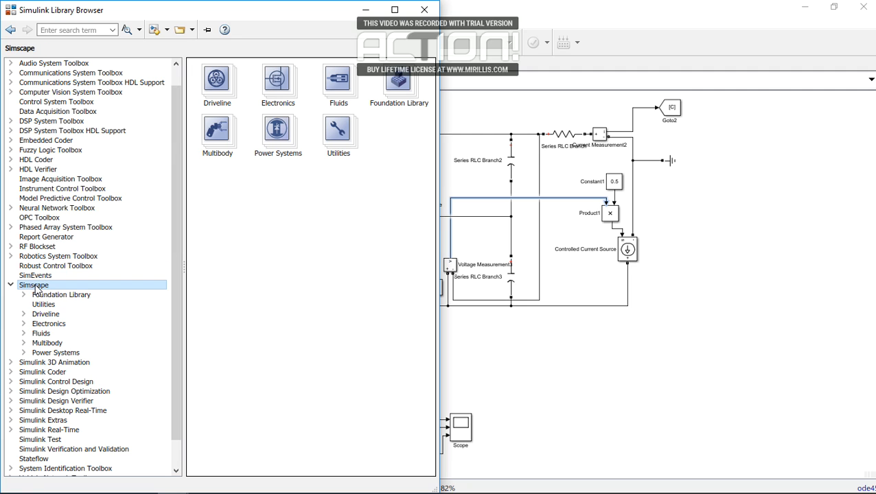
{"action": "left_click", "coordinate": [45, 353]}
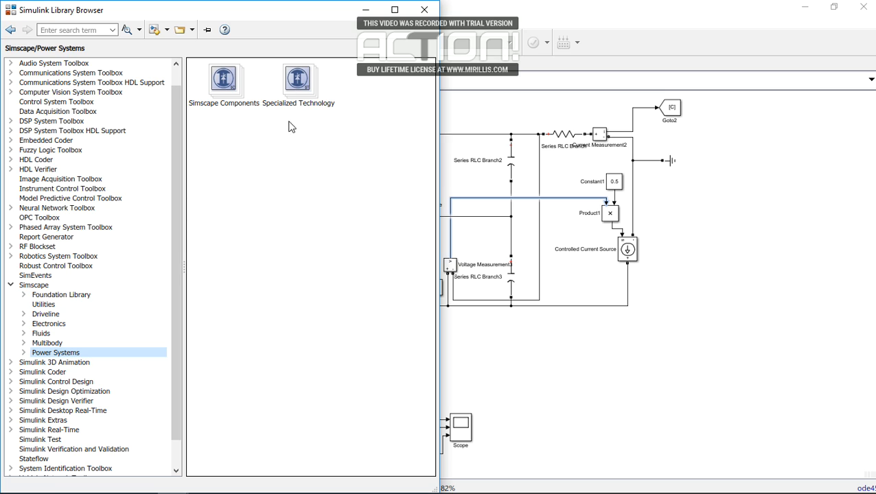
{"action": "left_click", "coordinate": [305, 81]}
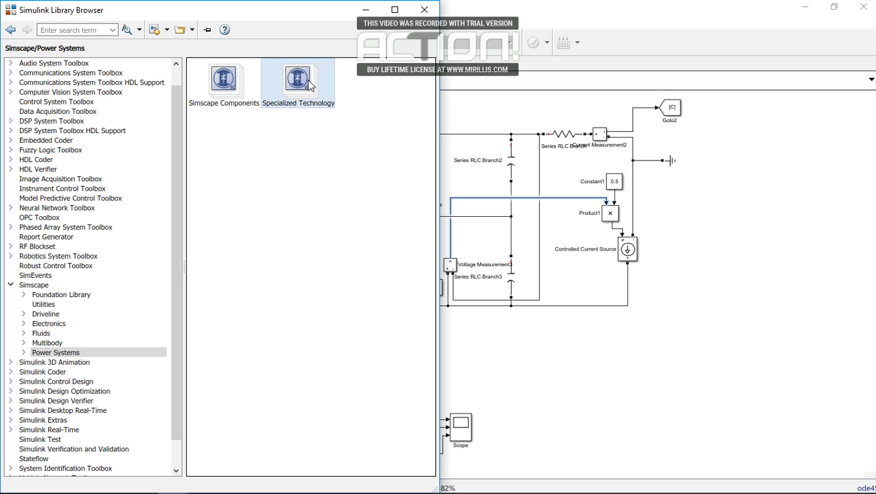
{"action": "left_click", "coordinate": [225, 78]}
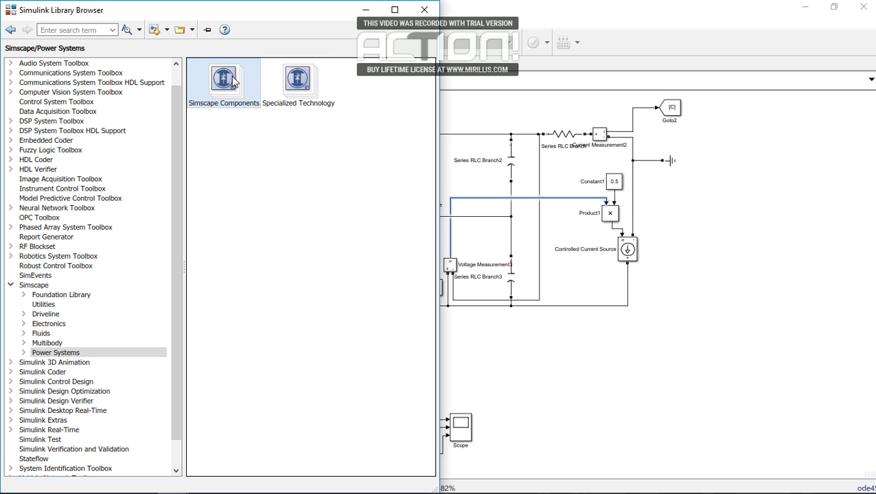
{"action": "double_click", "coordinate": [234, 81]}
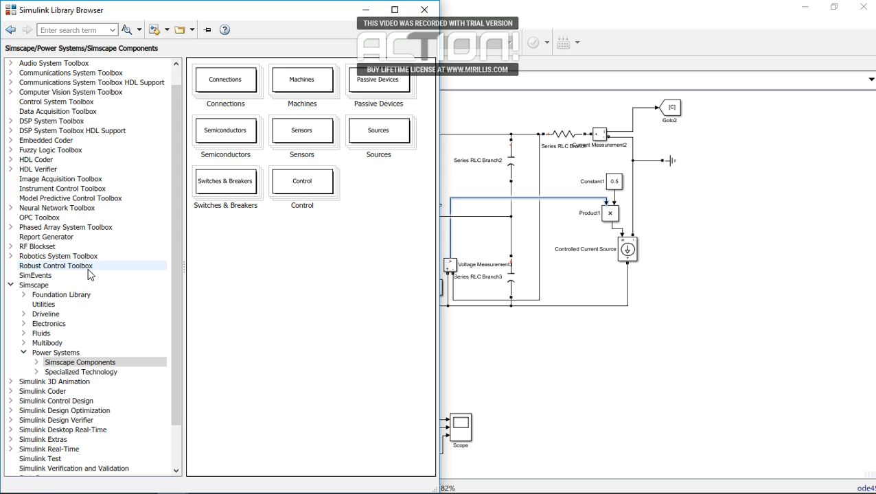
{"action": "left_click", "coordinate": [110, 374]}
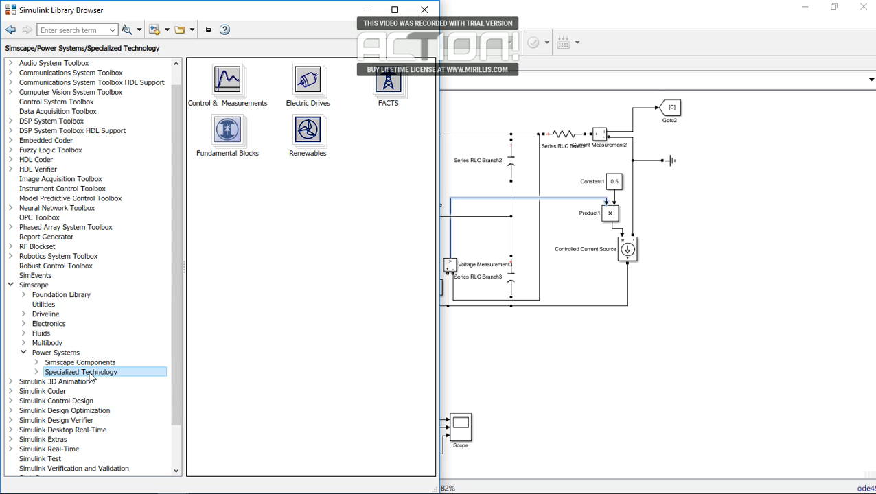
{"action": "left_click", "coordinate": [81, 353]}
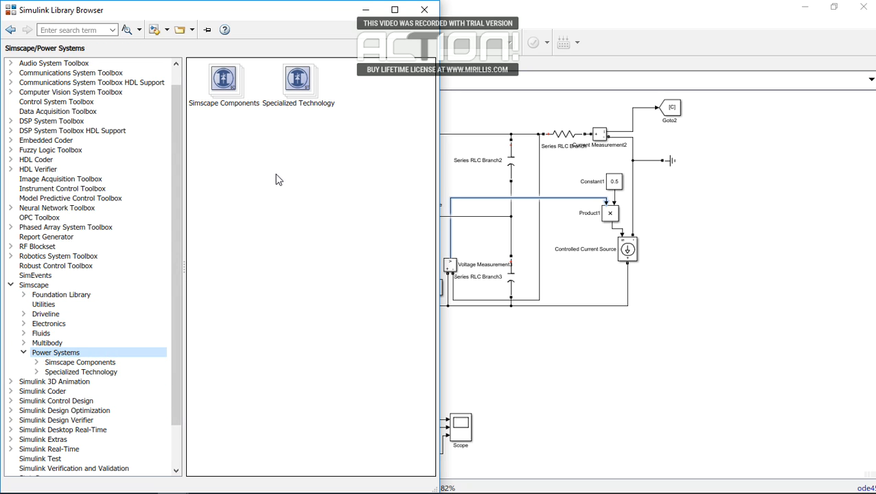
- Browse Specialized Technology, including Control & Measurements, and open the Electrical Sources library under Fundamental Blocks
{"action": "double_click", "coordinate": [300, 88]}
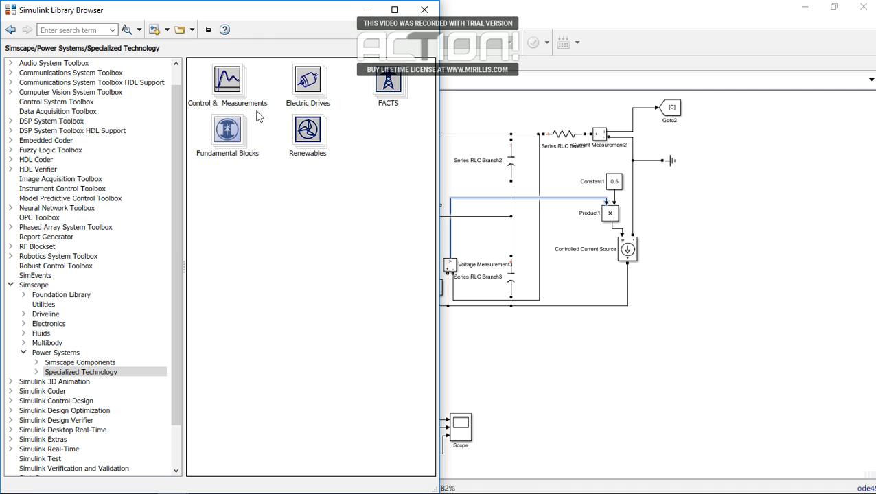
{"action": "double_click", "coordinate": [231, 77]}
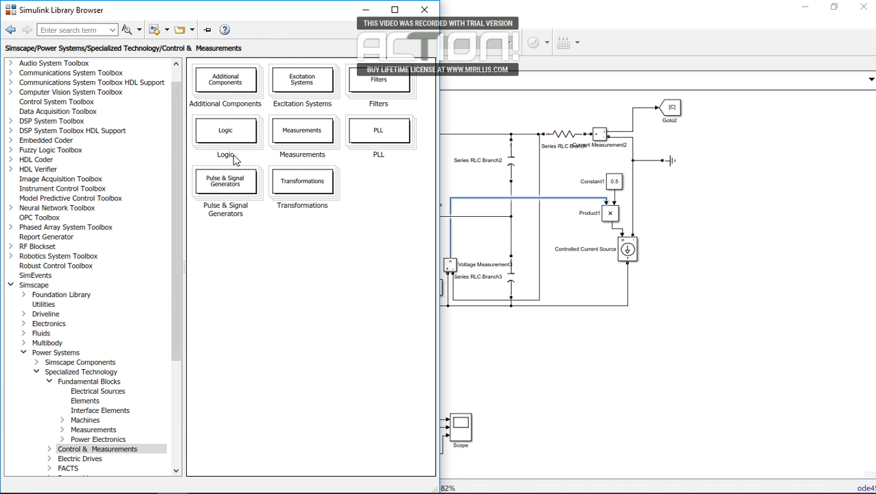
{"action": "left_click", "coordinate": [10, 30]}
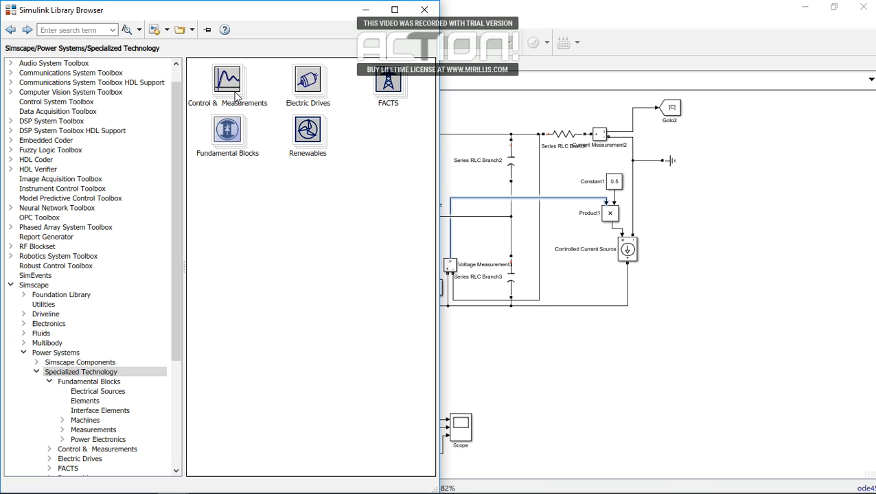
{"action": "double_click", "coordinate": [227, 135]}
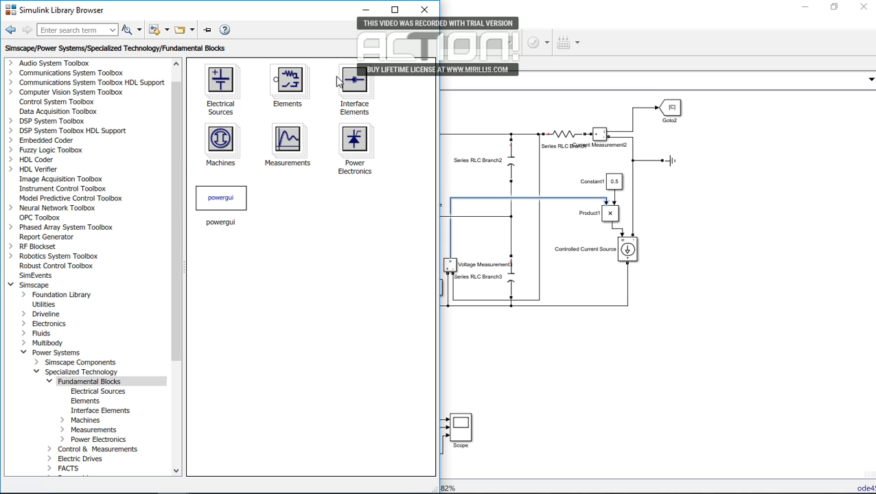
{"action": "double_click", "coordinate": [221, 81]}
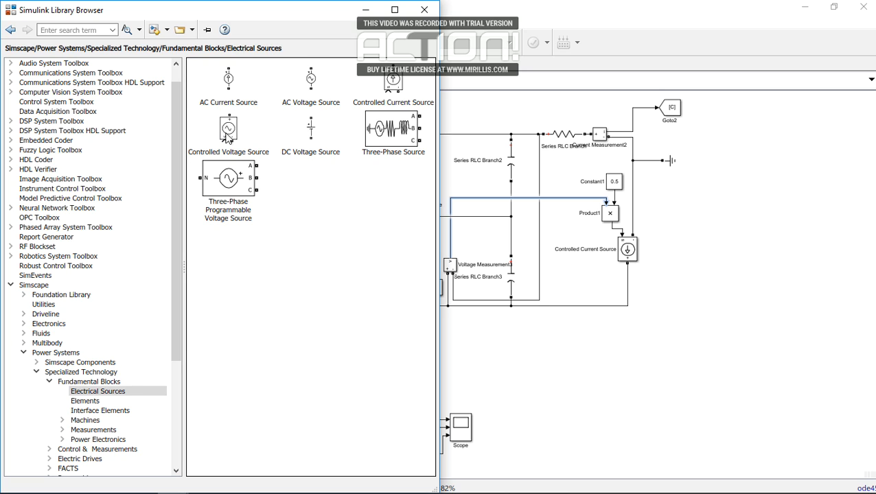
- Locate the AC Current Source, Controlled Voltage Source and Controlled Current Source blocks in the Electrical Sources library
{"action": "left_click", "coordinate": [230, 81]}
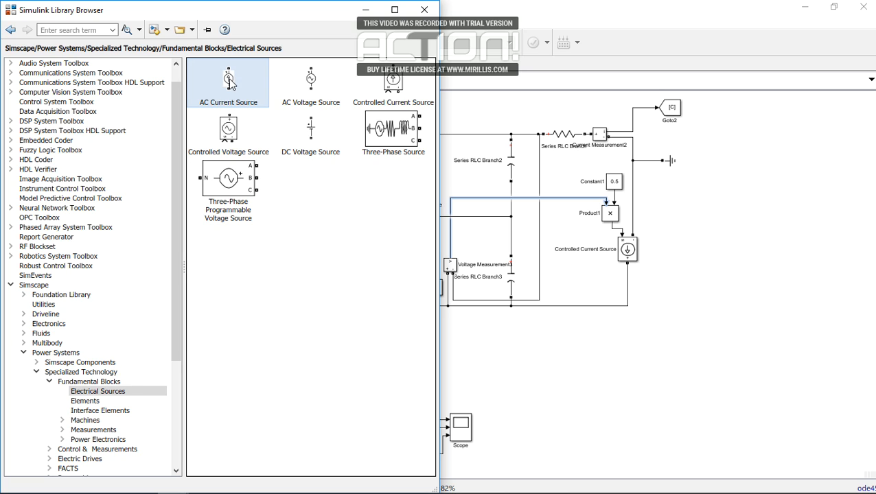
{"action": "left_click", "coordinate": [237, 130]}
{"action": "left_click", "coordinate": [377, 91]}
{"action": "left_click", "coordinate": [240, 144]}
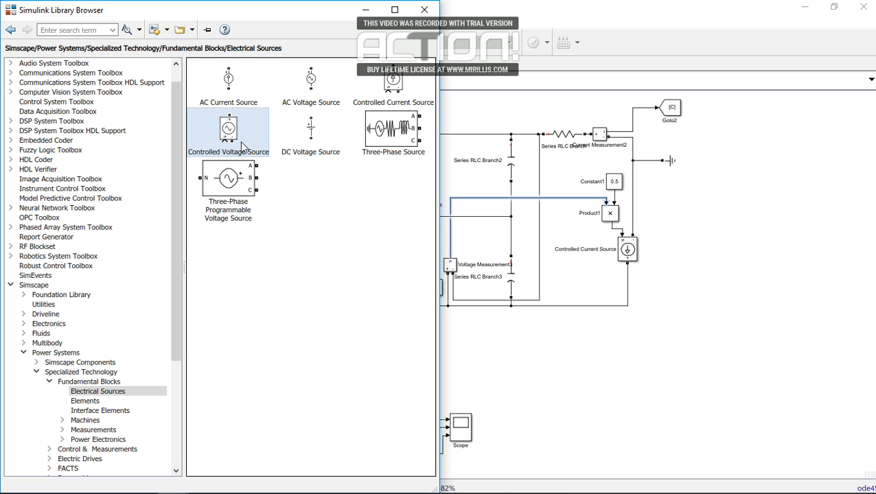
- Compare the Controlled Current Source and Controlled Voltage Source blocks in the Electrical Sources library
{"action": "left_click", "coordinate": [391, 93]}
{"action": "left_click", "coordinate": [253, 127]}
{"action": "left_click", "coordinate": [393, 89]}
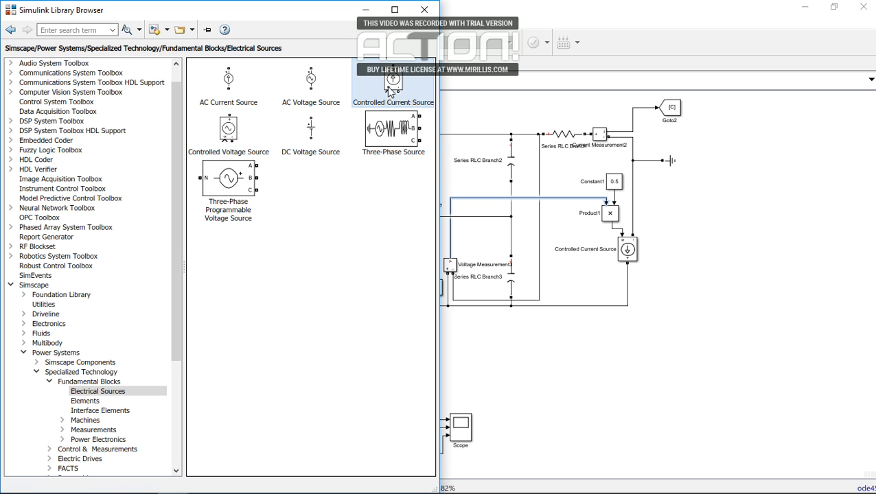
{"action": "left_click", "coordinate": [229, 142]}
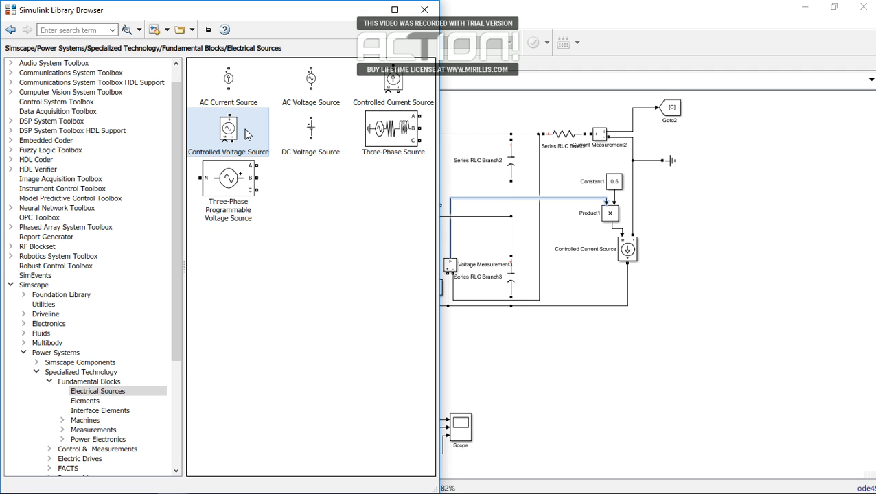
{"action": "left_click", "coordinate": [355, 90]}
{"action": "left_click", "coordinate": [245, 124]}
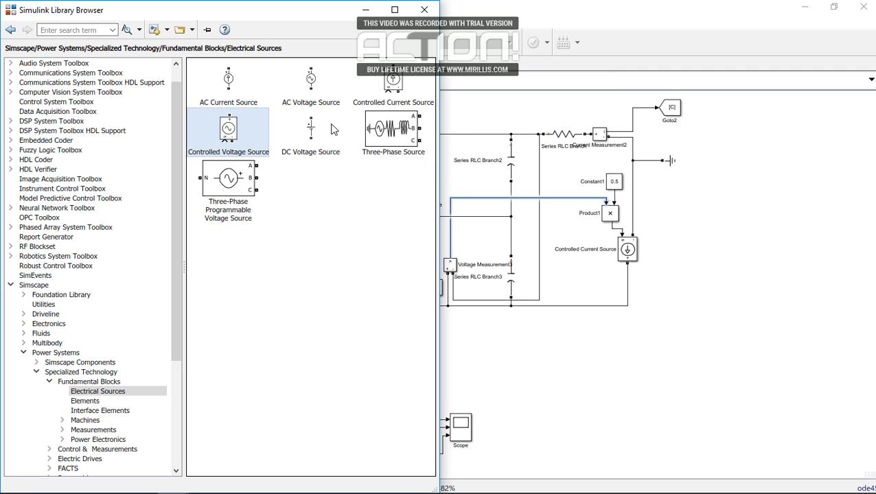
- Go back to Fundamental Blocks, open the Measurements library, and locate the Voltage Measurement and Current Measurement blocks
{"action": "left_click", "coordinate": [9, 31]}
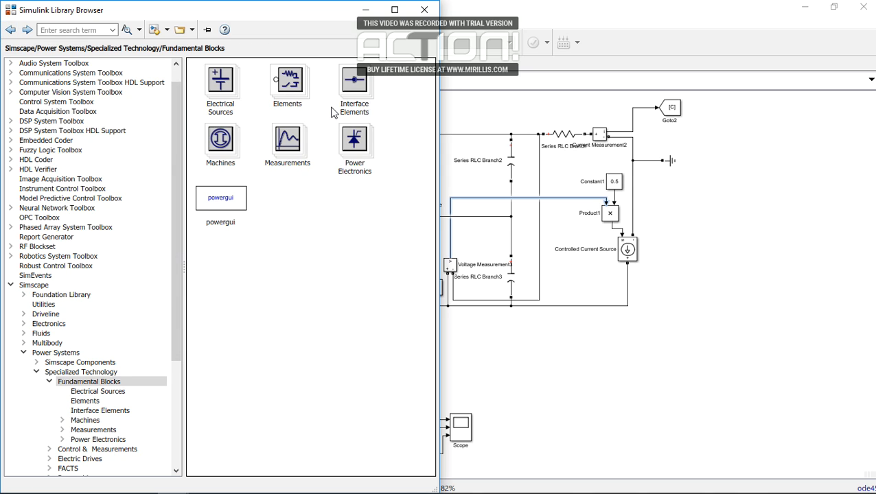
{"action": "left_click", "coordinate": [298, 146]}
{"action": "double_click", "coordinate": [297, 146]}
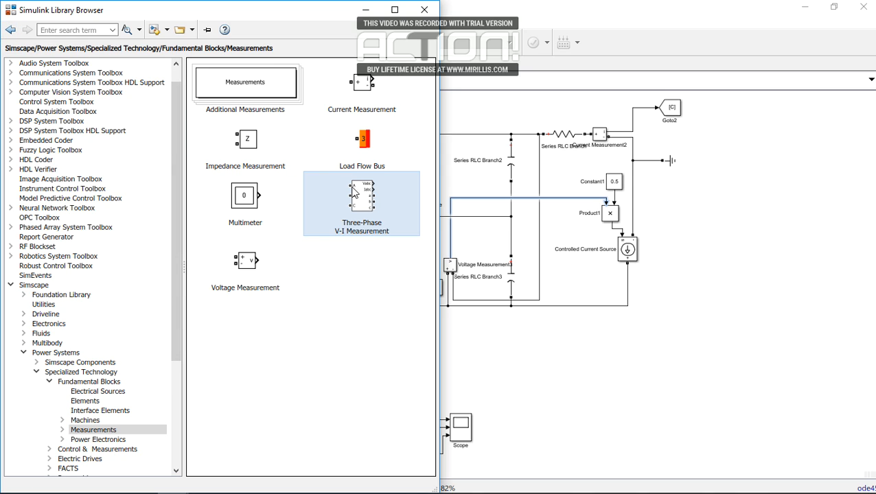
{"action": "left_click", "coordinate": [259, 262]}
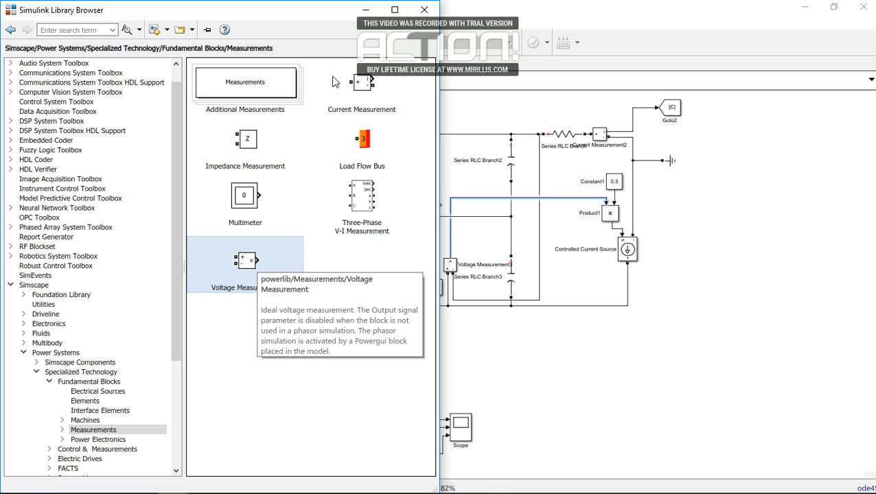
{"action": "left_click", "coordinate": [334, 122]}
{"action": "left_click", "coordinate": [314, 103]}
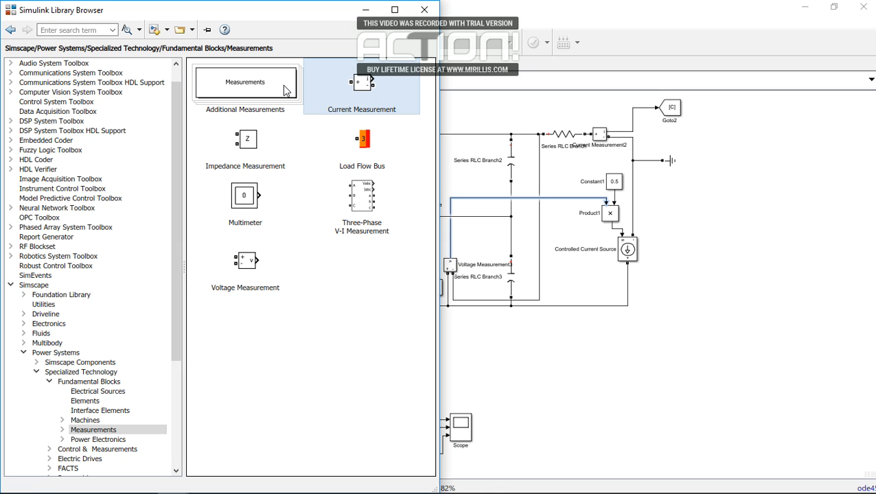
- Open the Additional Measurements library and locate the Fourier, RMS and THD blocks
{"action": "left_click", "coordinate": [286, 90]}
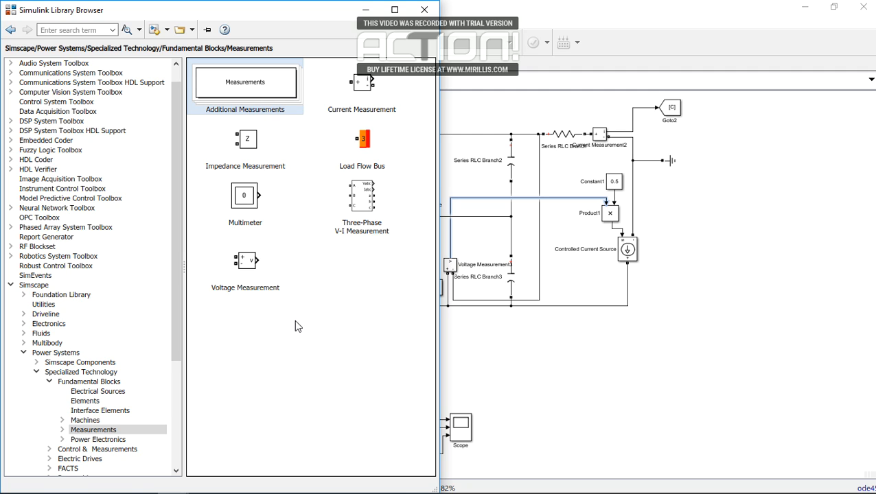
{"action": "key", "text": "Return"}
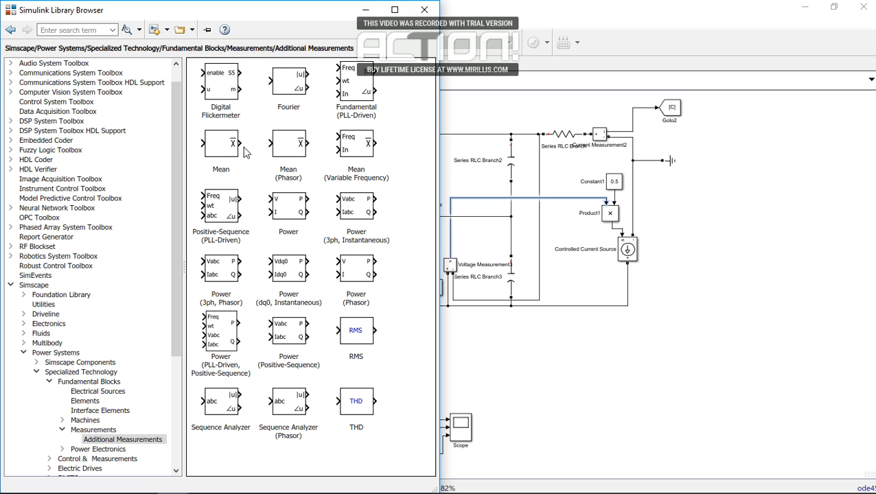
{"action": "left_click", "coordinate": [295, 78]}
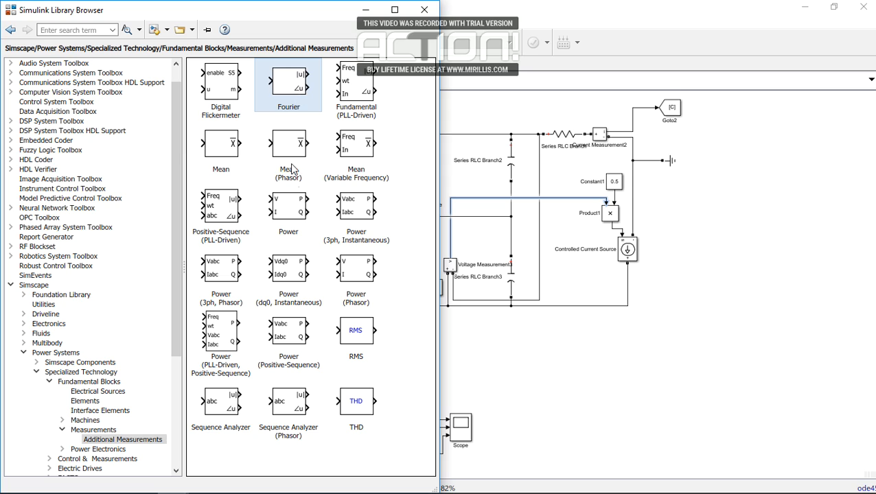
{"action": "left_click", "coordinate": [357, 336]}
{"action": "left_click", "coordinate": [362, 410]}
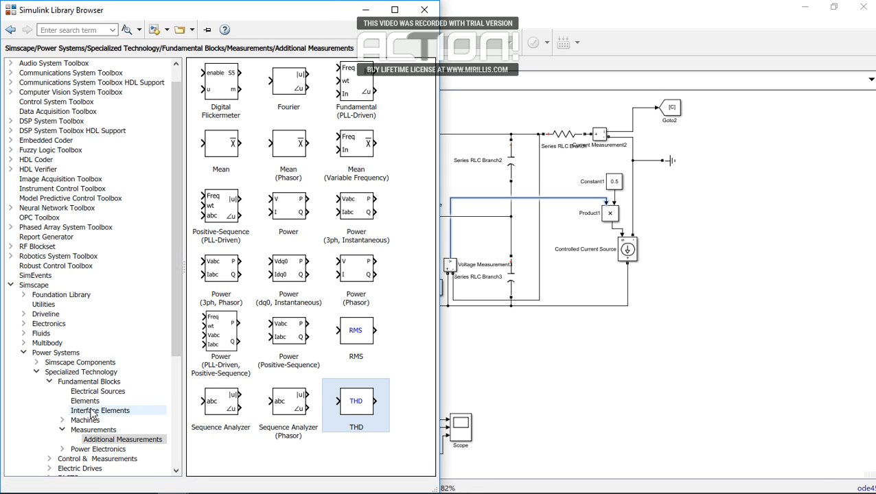
- Open the Elements library under Fundamental Blocks and locate the Series RLC Branch block
{"action": "left_click", "coordinate": [95, 385]}
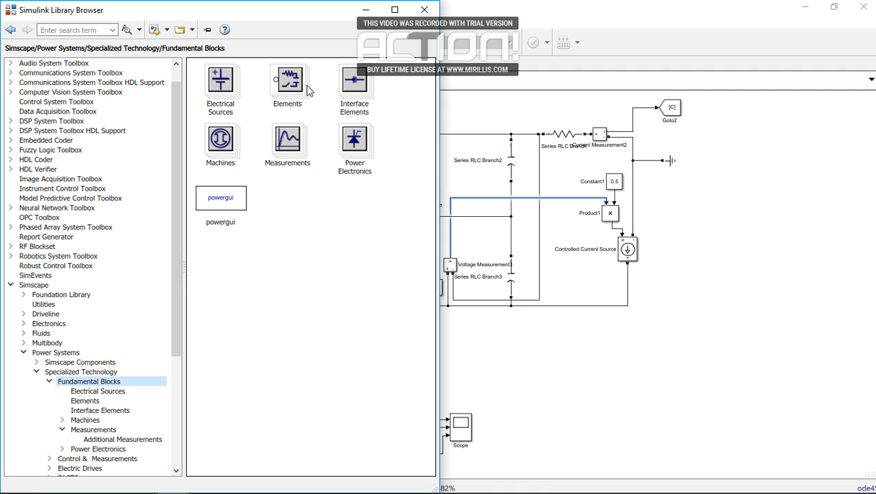
{"action": "double_click", "coordinate": [293, 103]}
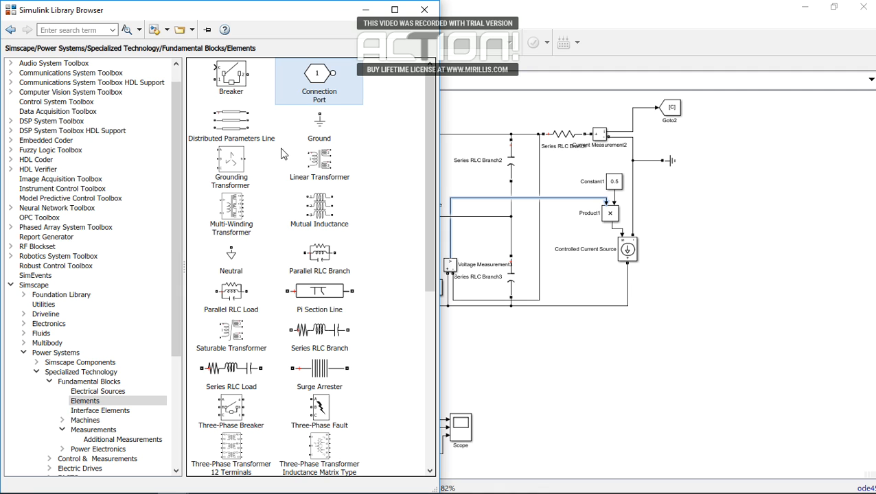
{"action": "left_click", "coordinate": [316, 337]}
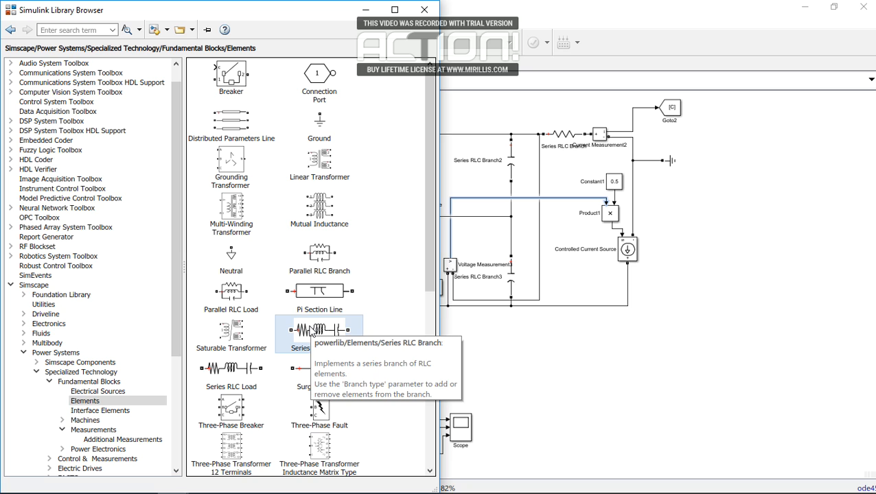
- Close the library browser and bring the circuit model back to full-screen size
{"action": "left_click", "coordinate": [420, 11]}
{"action": "double_click", "coordinate": [396, 21]}
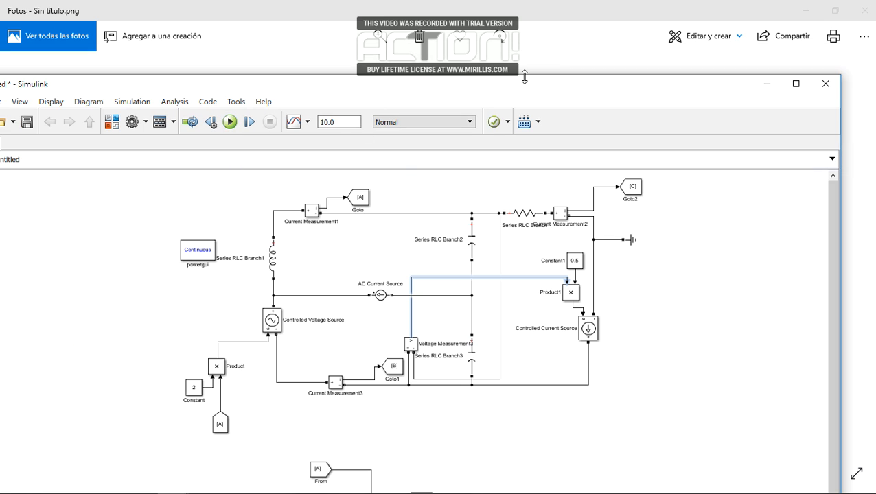
{"action": "left_click", "coordinate": [796, 83]}
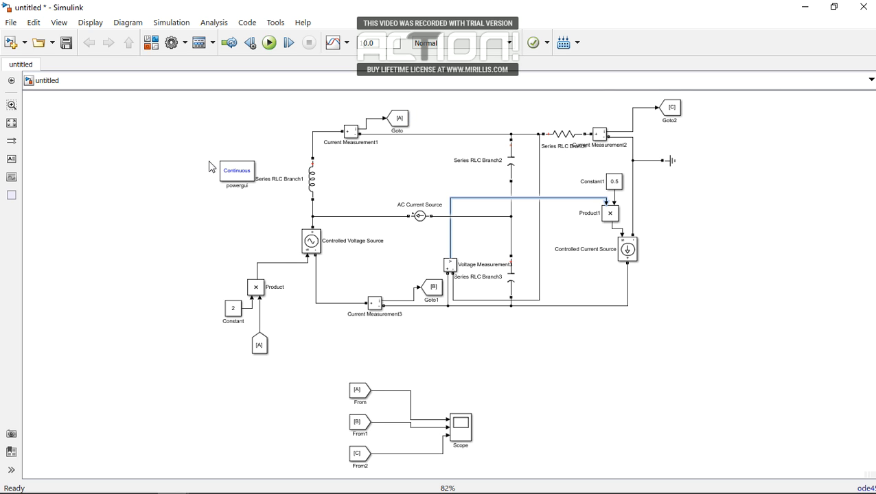
- Move the powergui block away from the Series RLC Branch1 label to the empty area left of the circuit
{"action": "left_click_drag", "start_coordinate": [230, 168], "coordinate": [240, 225]}
{"action": "left_click", "coordinate": [229, 247]}
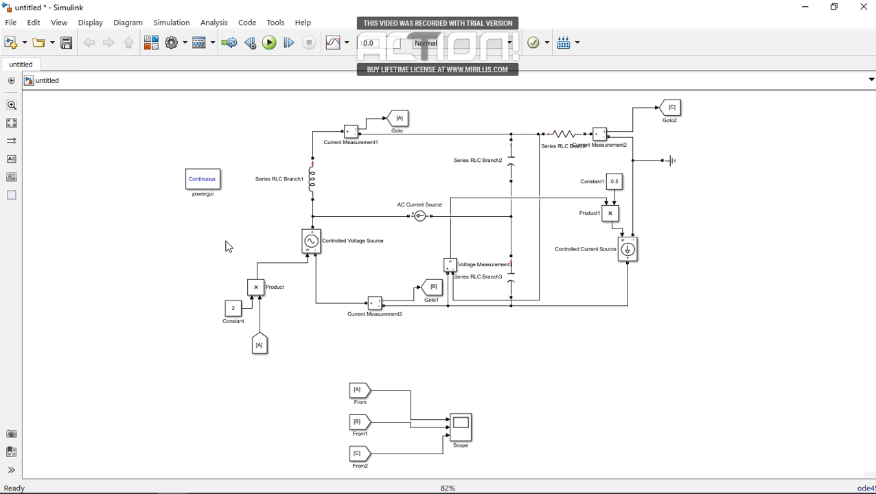
{"action": "mouse_move", "coordinate": [165, 136]}
{"action": "left_mouse_down"}
{"action": "mouse_move", "coordinate": [248, 221]}
{"action": "mouse_move", "coordinate": [241, 231]}
{"action": "left_mouse_up"}
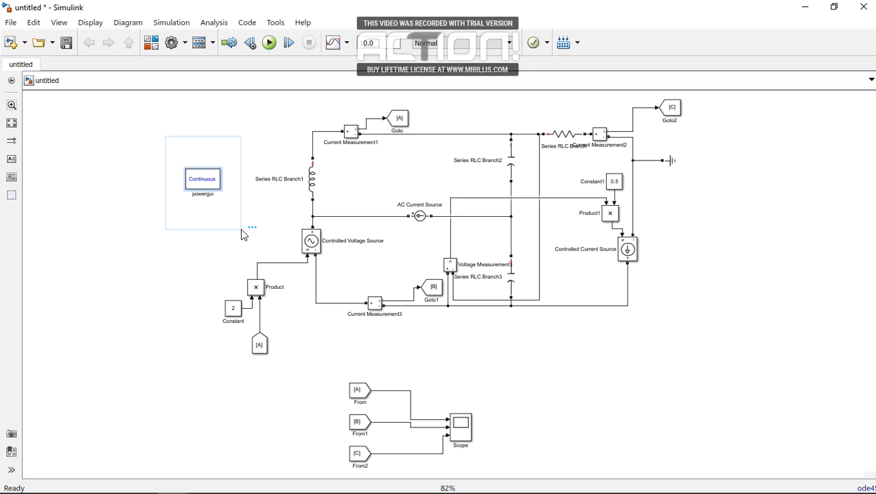
{"action": "left_click", "coordinate": [266, 123]}
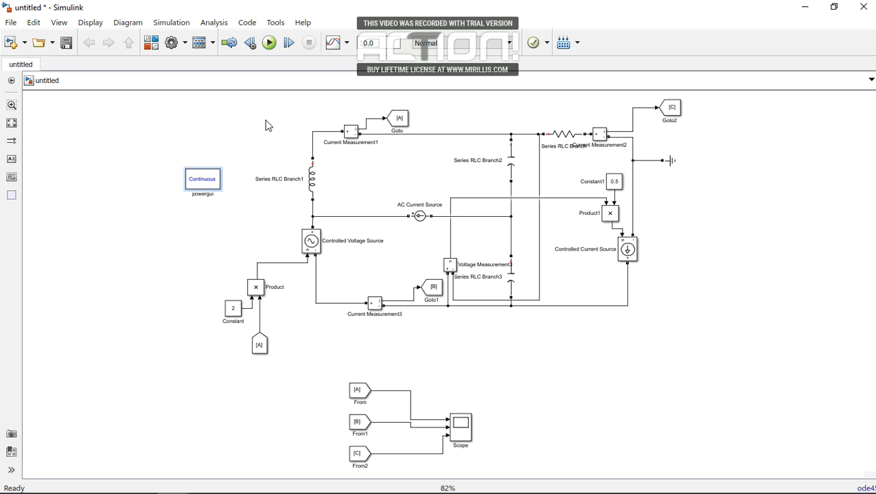
{"action": "left_click", "coordinate": [214, 180]}
- Shift Current Measurement3 and the Goto1 block leftward along the lower wire, and move the [A] Goto block slightly right
{"action": "left_click_drag", "start_coordinate": [375, 309], "coordinate": [351, 310]}
{"action": "left_click_drag", "start_coordinate": [433, 291], "coordinate": [387, 297]}
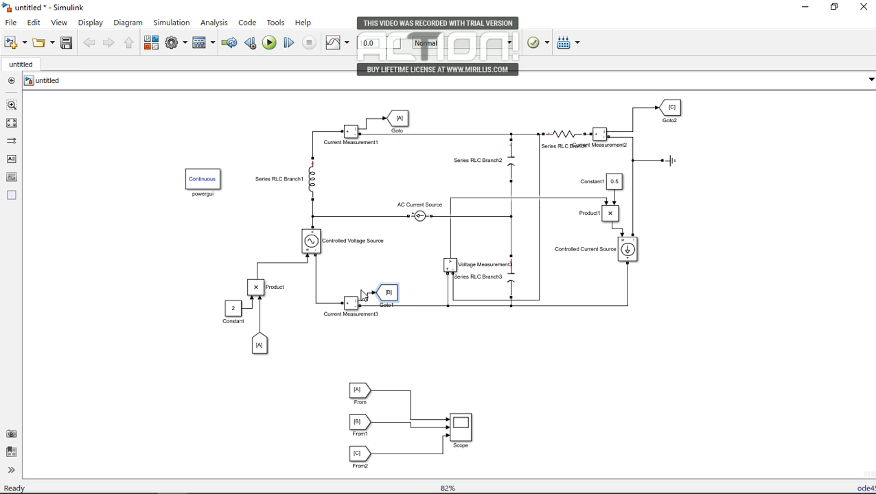
{"action": "left_click_drag", "start_coordinate": [393, 120], "coordinate": [415, 122]}
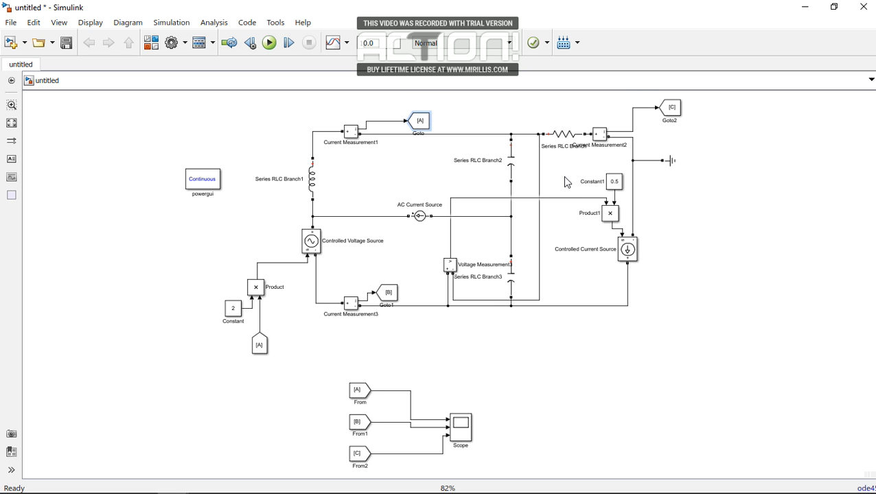
- Review the circuit's three meshes: the controlled current source loop, the upper-left loop and the lower-left loop
{"action": "left_click_drag", "start_coordinate": [519, 146], "coordinate": [606, 163]}
{"action": "left_click_drag", "start_coordinate": [518, 151], "coordinate": [618, 297]}
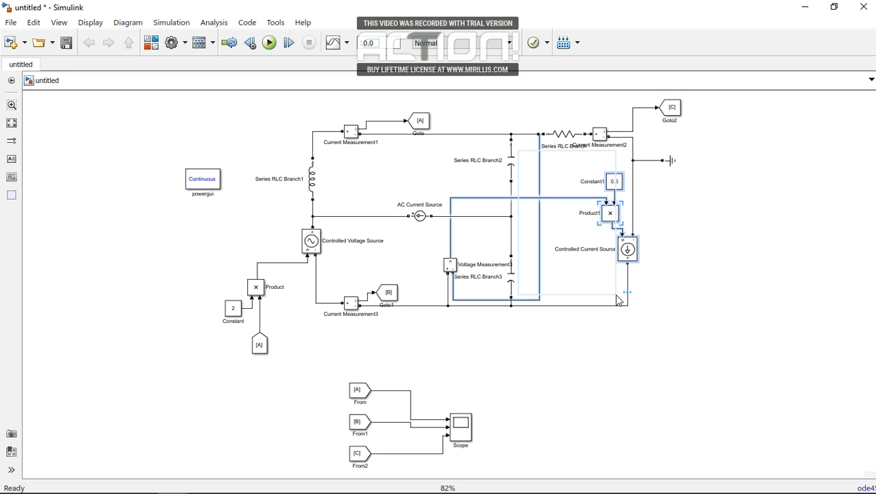
{"action": "left_click", "coordinate": [353, 189]}
{"action": "left_click_drag", "start_coordinate": [320, 140], "coordinate": [464, 240]}
{"action": "left_click_drag", "start_coordinate": [337, 232], "coordinate": [489, 298]}
- Point out the Series RLC Branch3 and Branch2 capacitors, the Series RLC Branch1 inductor and the Controlled Voltage Source
{"action": "left_click", "coordinate": [508, 282]}
{"action": "left_click", "coordinate": [508, 282]}
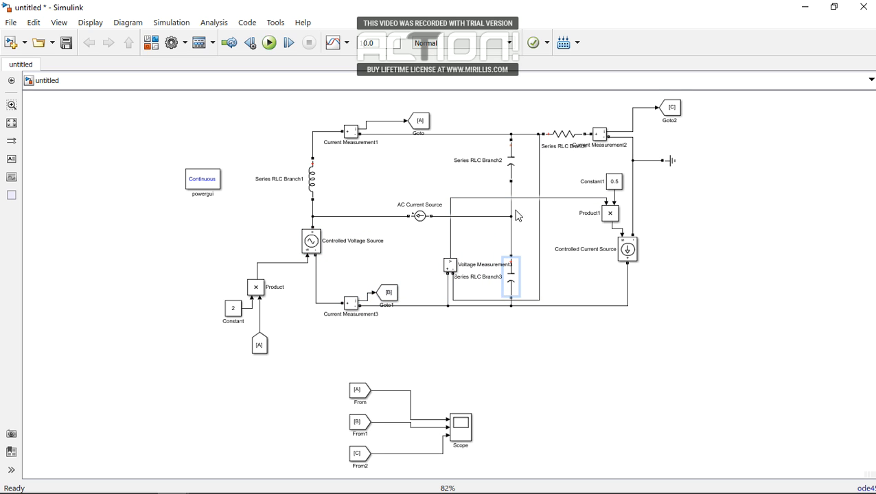
{"action": "left_click", "coordinate": [508, 159]}
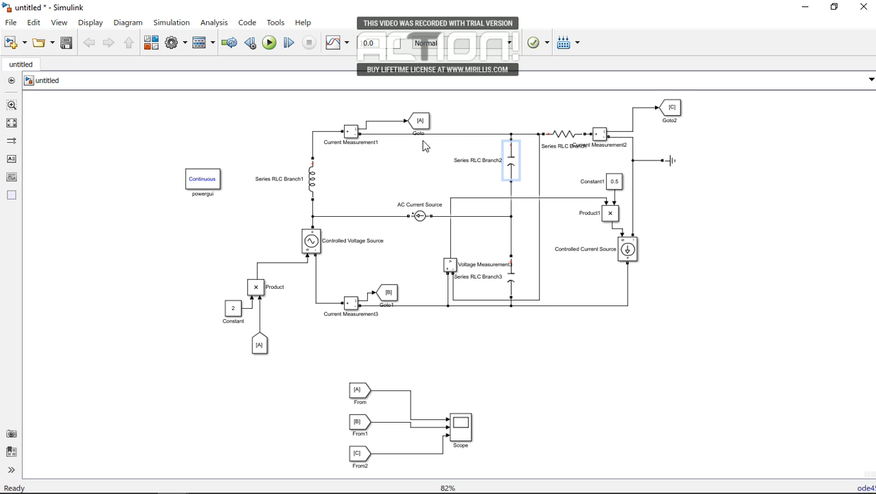
{"action": "left_click", "coordinate": [312, 179]}
{"action": "left_click", "coordinate": [310, 241]}
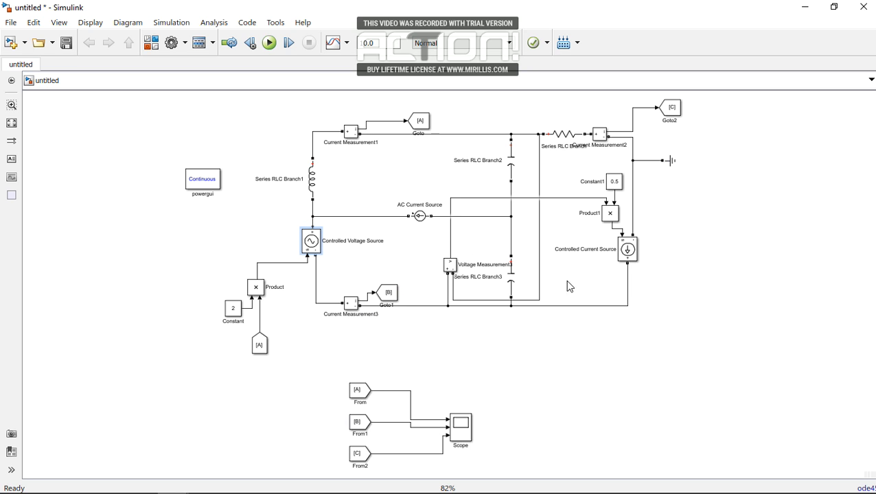
- Examine the From blocks [A], [B] and [C] and their connections to the Scope
{"action": "left_click_drag", "start_coordinate": [304, 373], "coordinate": [505, 469]}
{"action": "left_click", "coordinate": [591, 419]}
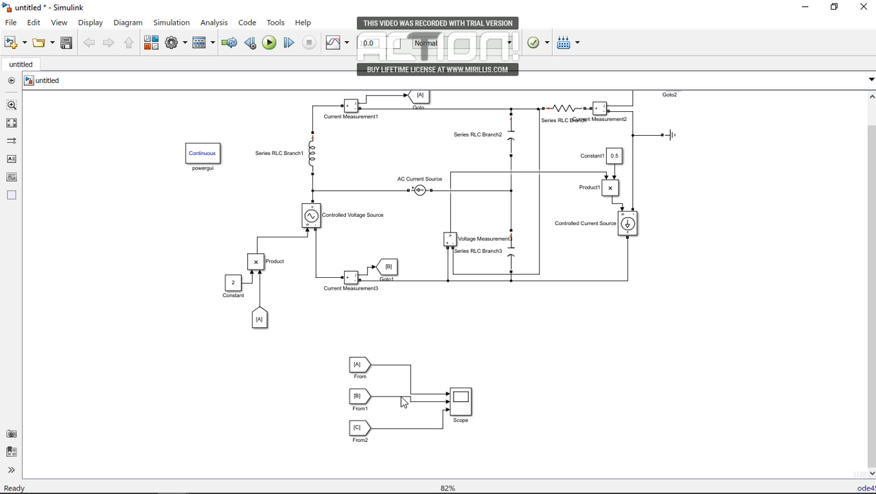
{"action": "left_click", "coordinate": [358, 365]}
{"action": "left_click", "coordinate": [360, 396]}
{"action": "left_click", "coordinate": [363, 429]}
- Run the simulation and select the Scope block
{"action": "left_click", "coordinate": [270, 44]}
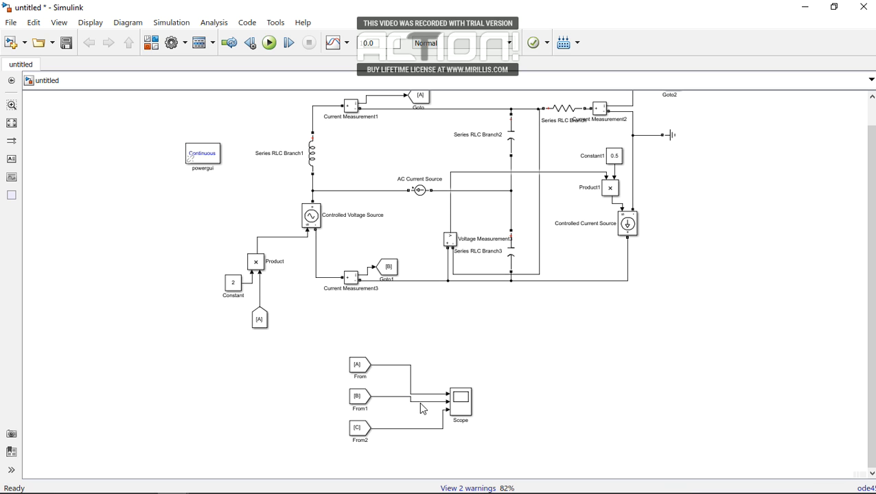
{"action": "left_click", "coordinate": [464, 405]}
- Switch to the Photos app to check the reference circuit diagram, and return to the Simulink model
{"action": "left_click", "coordinate": [205, 481]}
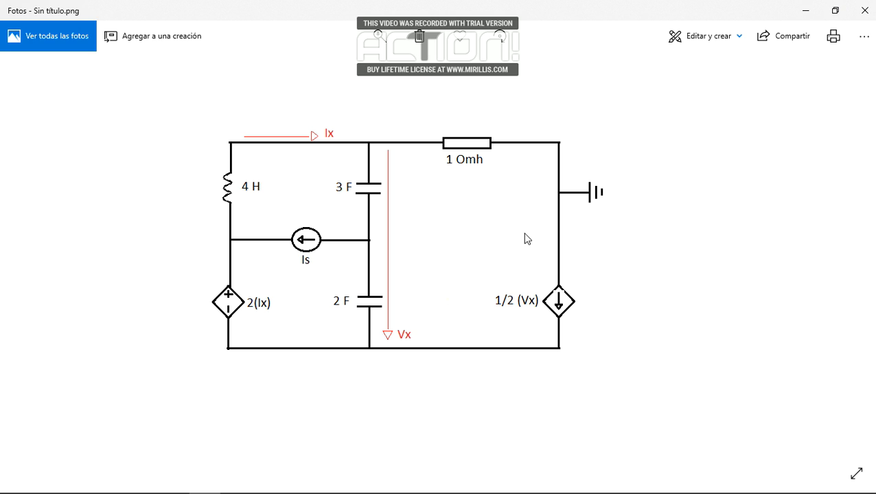
{"action": "mouse_move", "coordinate": [221, 489]}
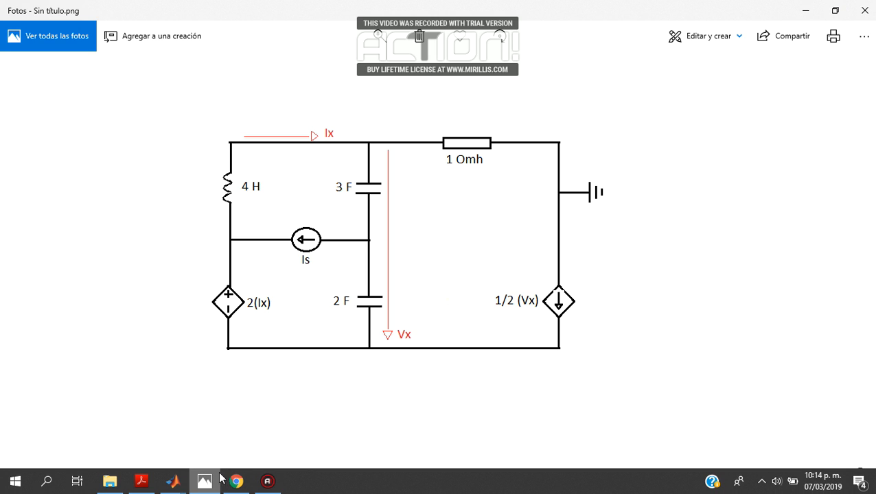
{"action": "left_click", "coordinate": [173, 481]}
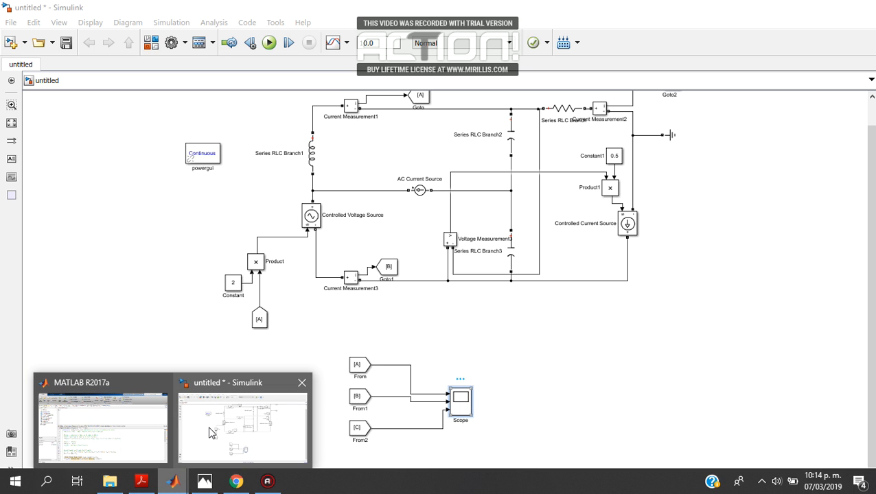
{"action": "left_click", "coordinate": [211, 432]}
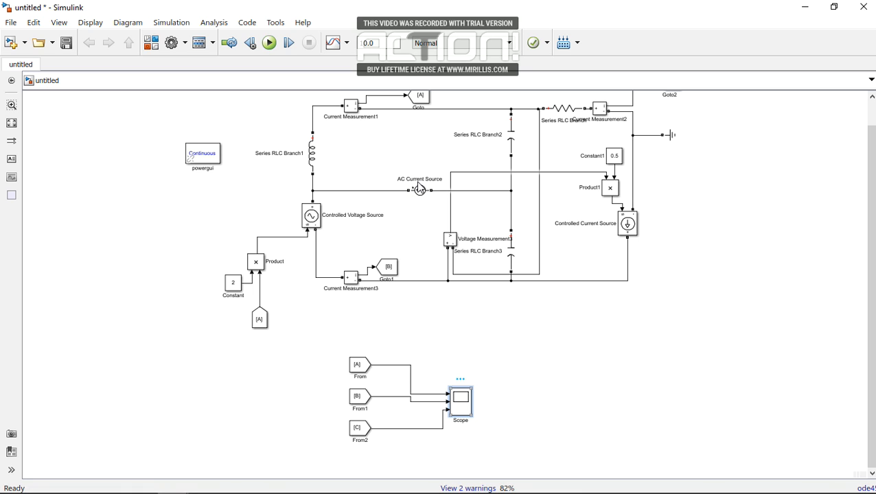
- Check the AC Current Source's peak amplitude, phase and frequency parameters, and close its block parameters
{"action": "double_click", "coordinate": [419, 192]}
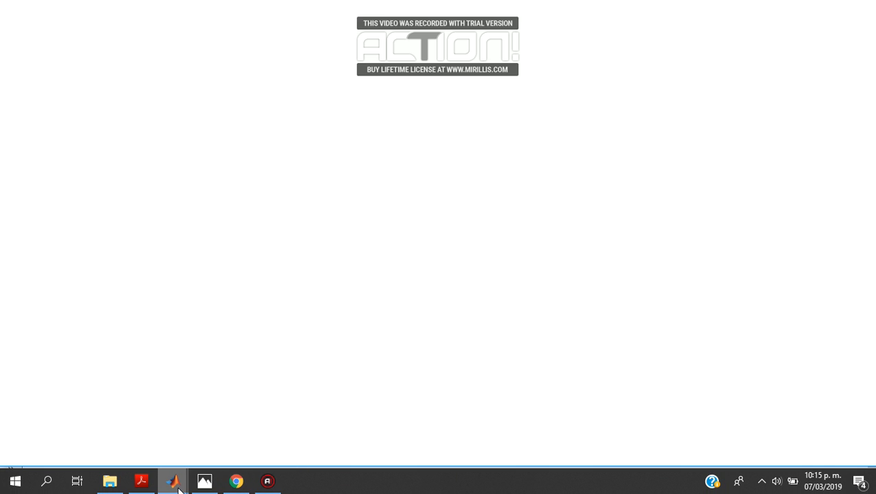
{"action": "mouse_move", "coordinate": [178, 485]}
{"action": "left_click", "coordinate": [247, 429]}
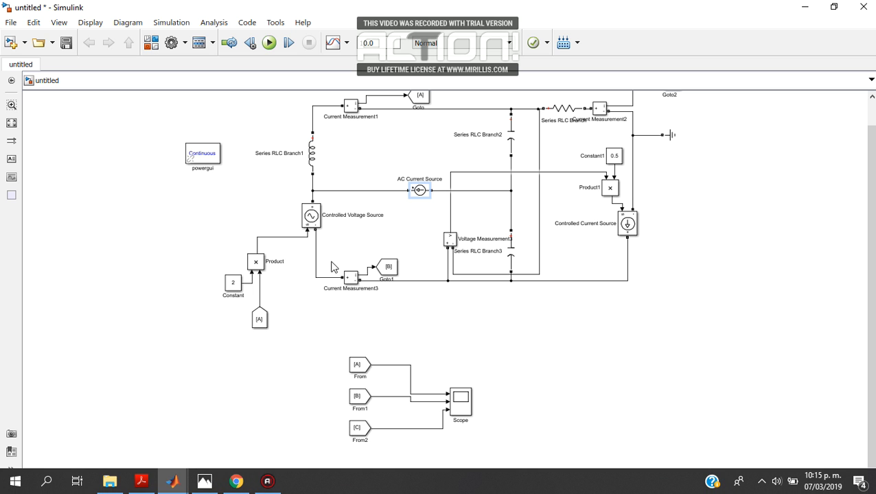
{"action": "double_click", "coordinate": [418, 191]}
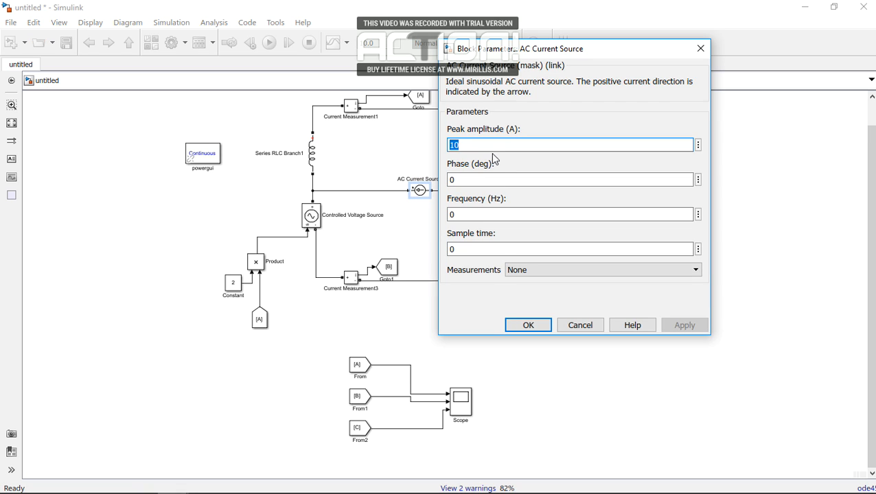
{"action": "double_click", "coordinate": [472, 180]}
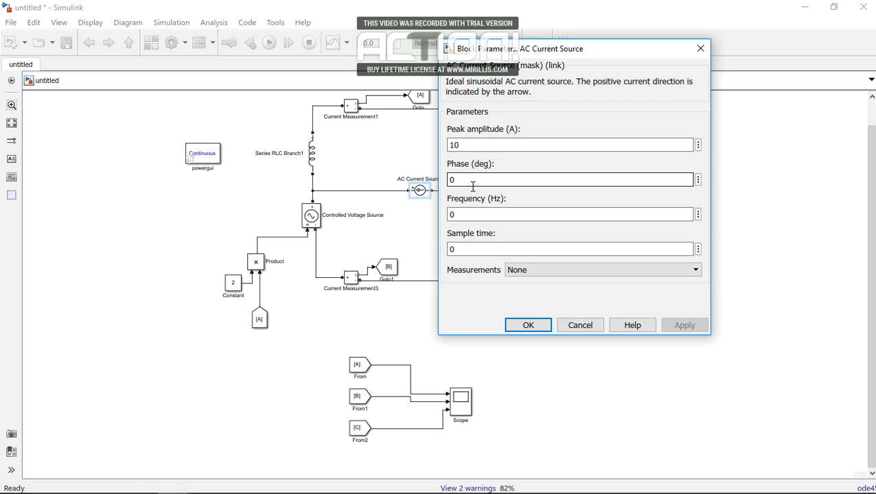
{"action": "double_click", "coordinate": [469, 214]}
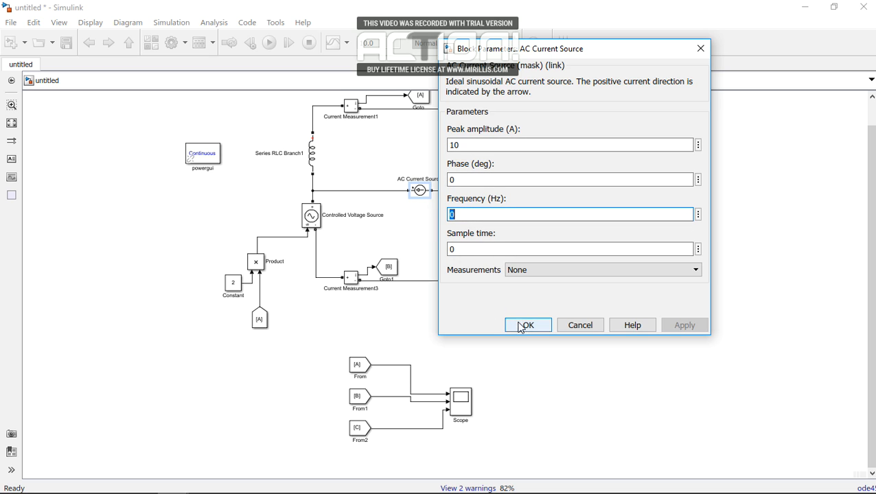
{"action": "left_click", "coordinate": [489, 140]}
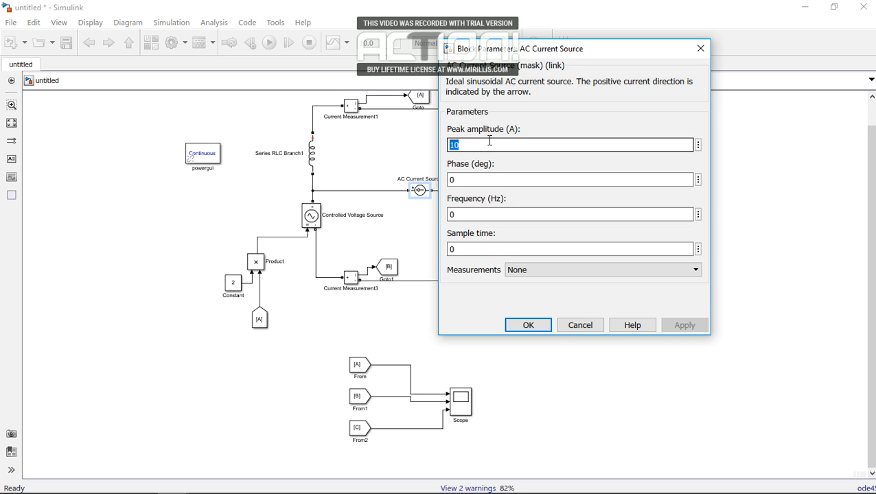
{"action": "left_click", "coordinate": [489, 140]}
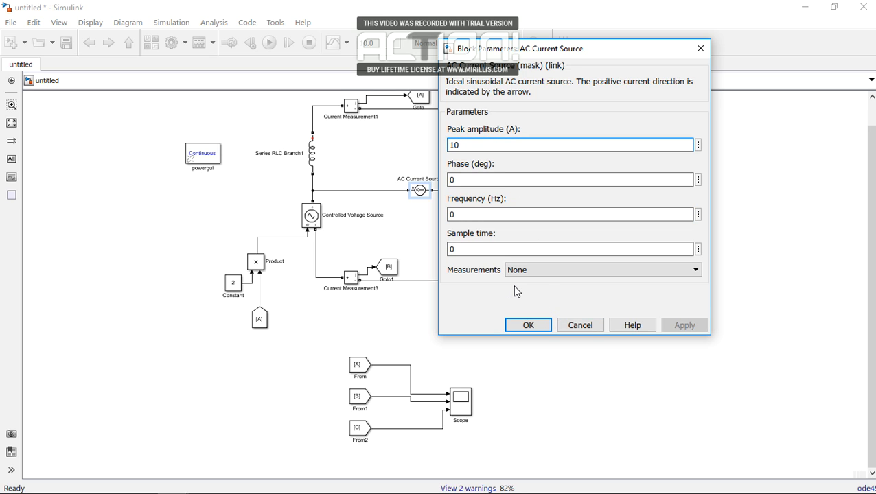
{"action": "left_click", "coordinate": [514, 325]}
{"action": "left_click", "coordinate": [418, 197]}
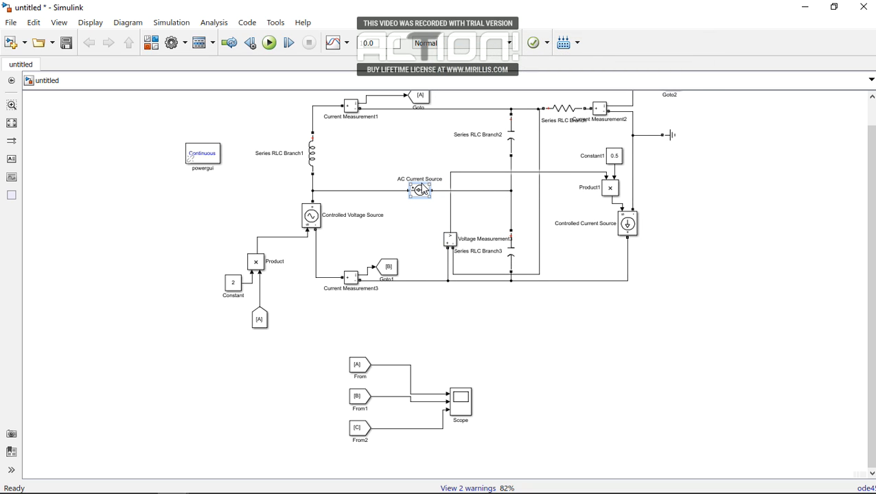
- Open the Scope, scale its axes to fit the three current signals, and return to the Simulink model
{"action": "double_click", "coordinate": [462, 410]}
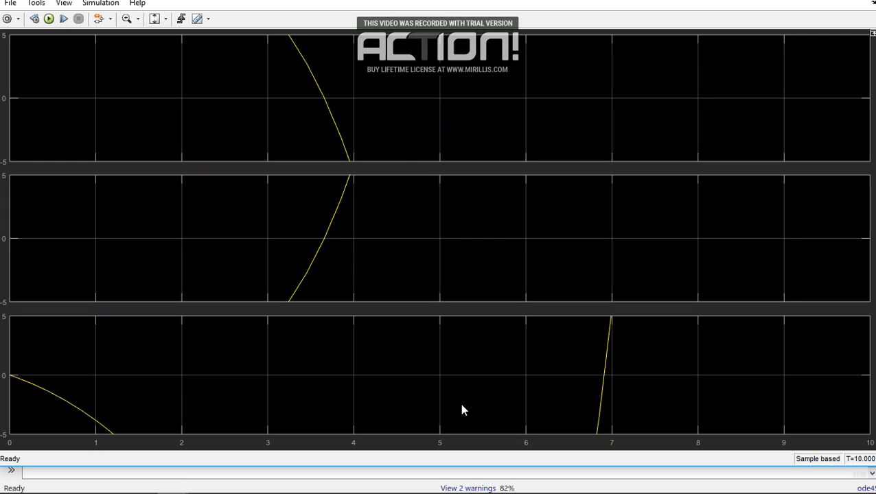
{"action": "left_click", "coordinate": [166, 19]}
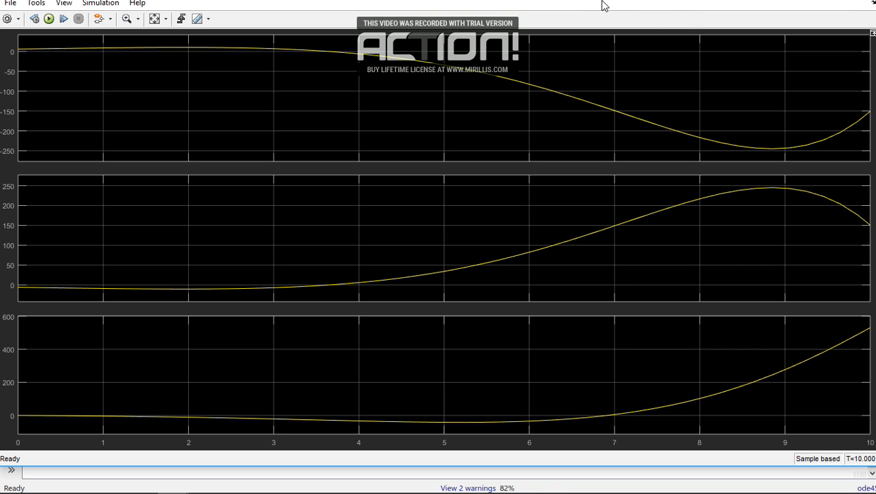
{"action": "mouse_move", "coordinate": [105, 488]}
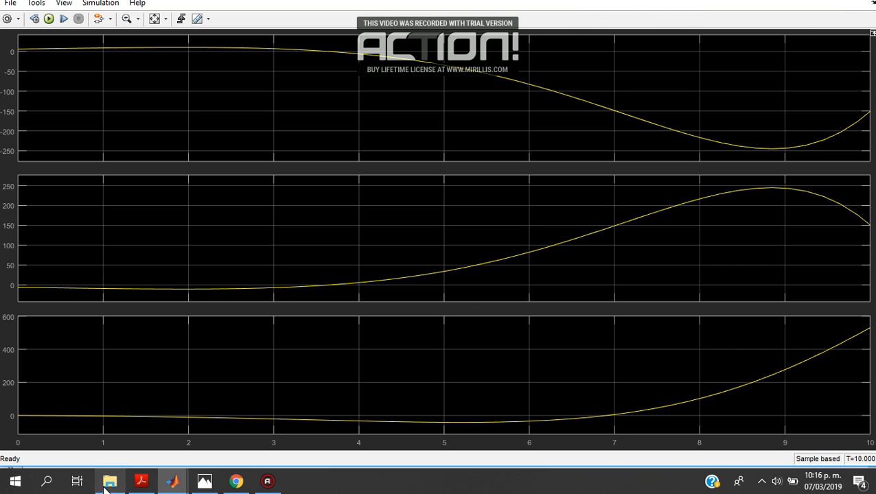
{"action": "mouse_move", "coordinate": [172, 482]}
{"action": "left_click", "coordinate": [198, 435]}
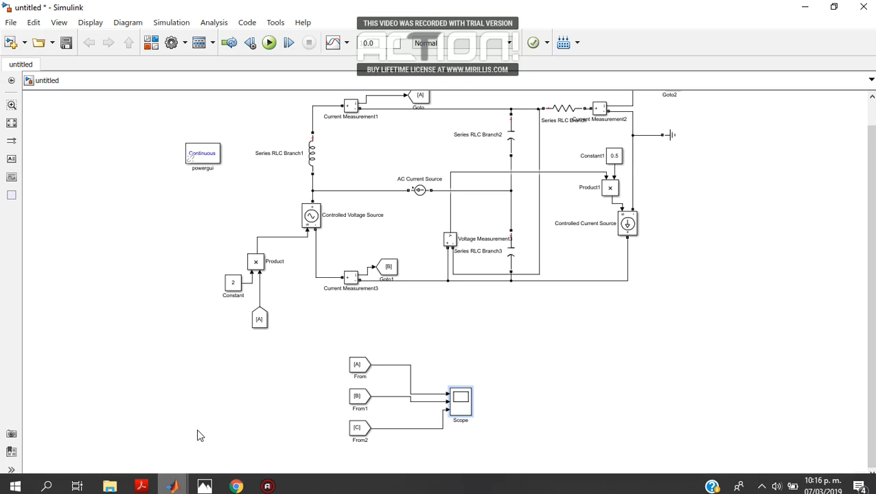
- Point out the Controlled Voltage Source and the AC Current Source, and review the AC Current Source's block parameters
{"action": "scroll", "coordinate": [866, 165], "scroll_direction": "up", "scroll_amount": 1}
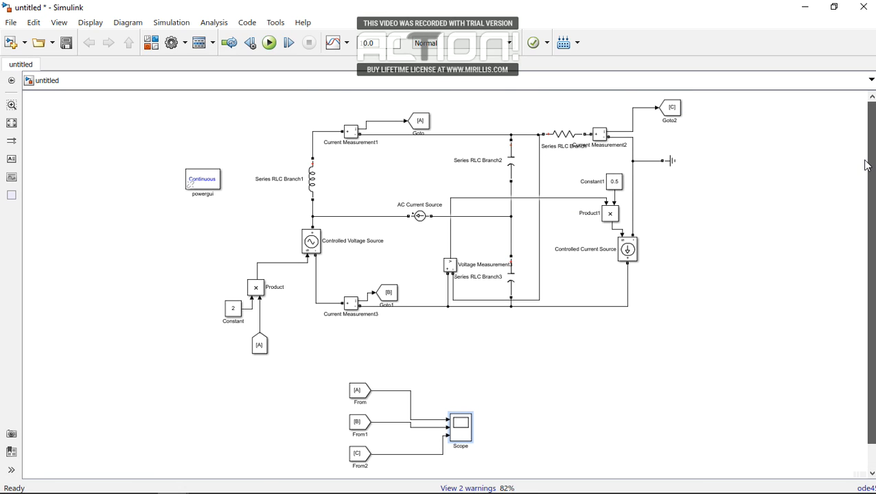
{"action": "left_click", "coordinate": [547, 139]}
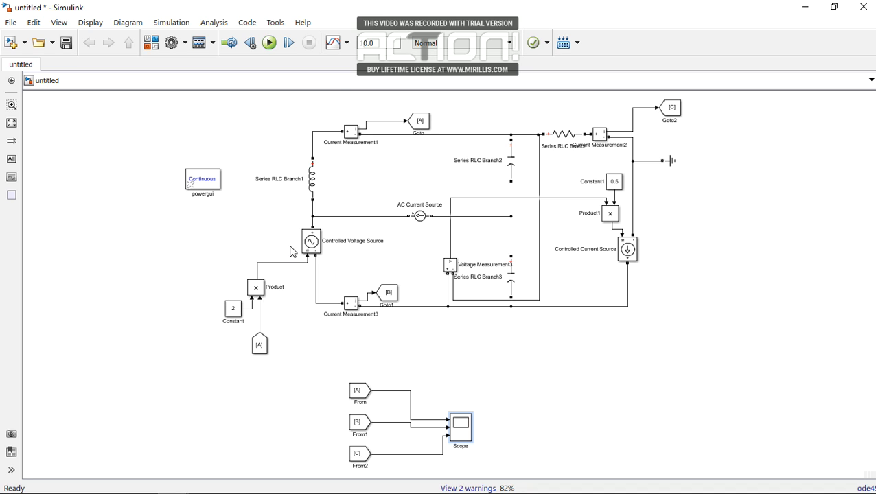
{"action": "left_click", "coordinate": [310, 244]}
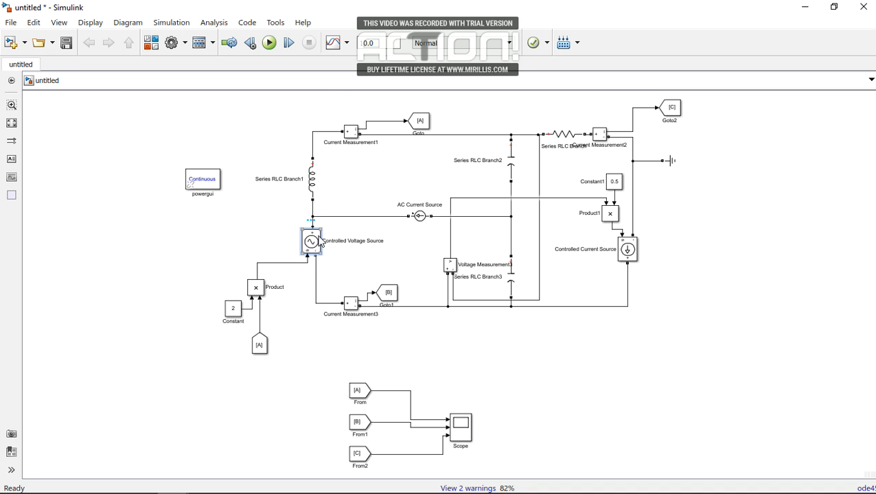
{"action": "left_click", "coordinate": [423, 217]}
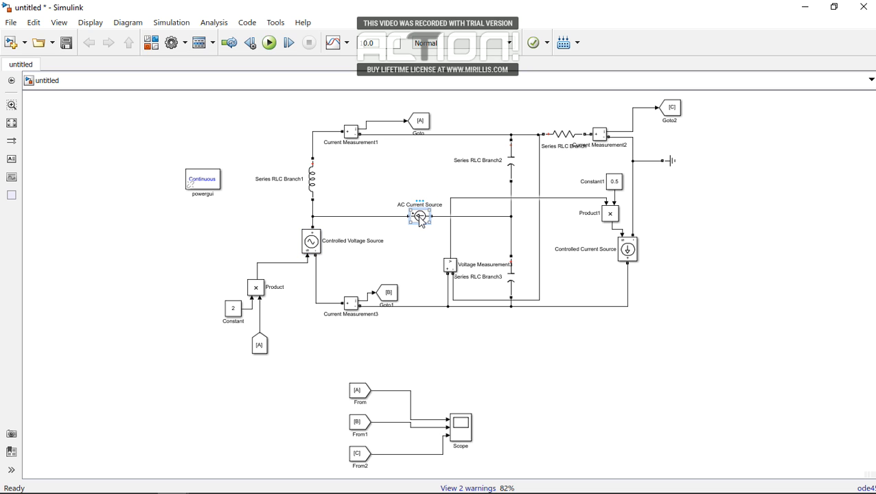
{"action": "double_click", "coordinate": [421, 219]}
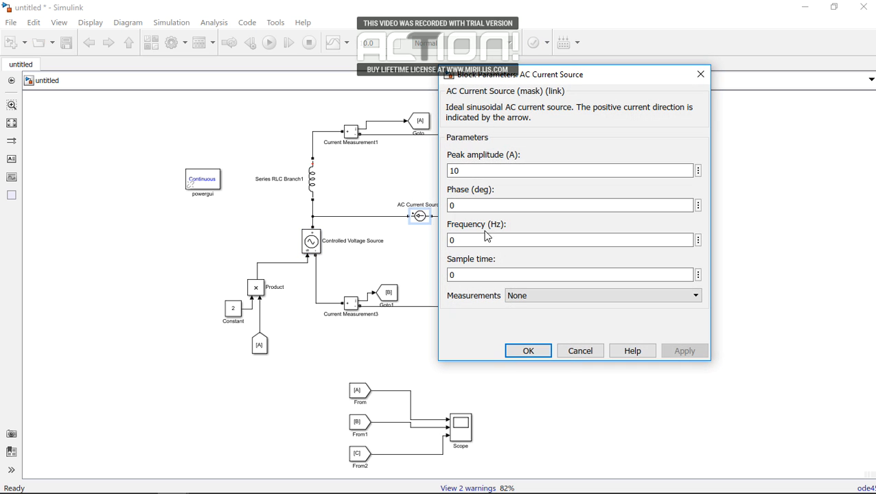
{"action": "left_click", "coordinate": [526, 350]}
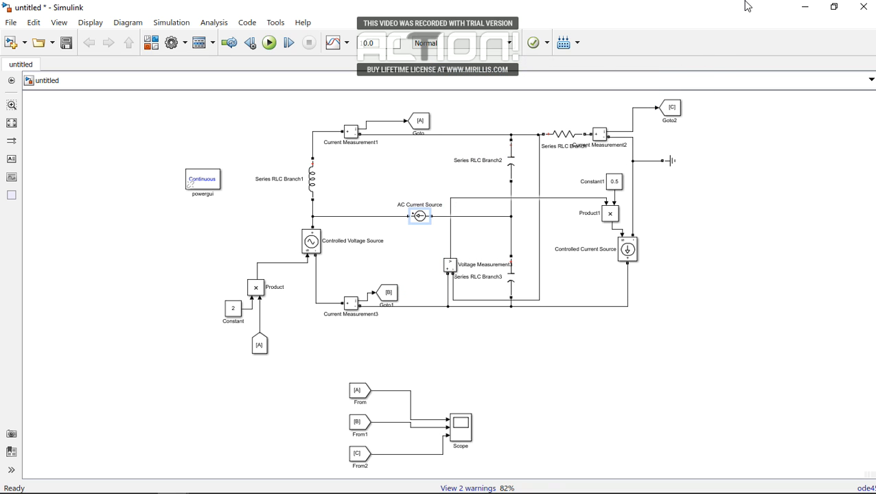
{"action": "mouse_move", "coordinate": [237, 490]}
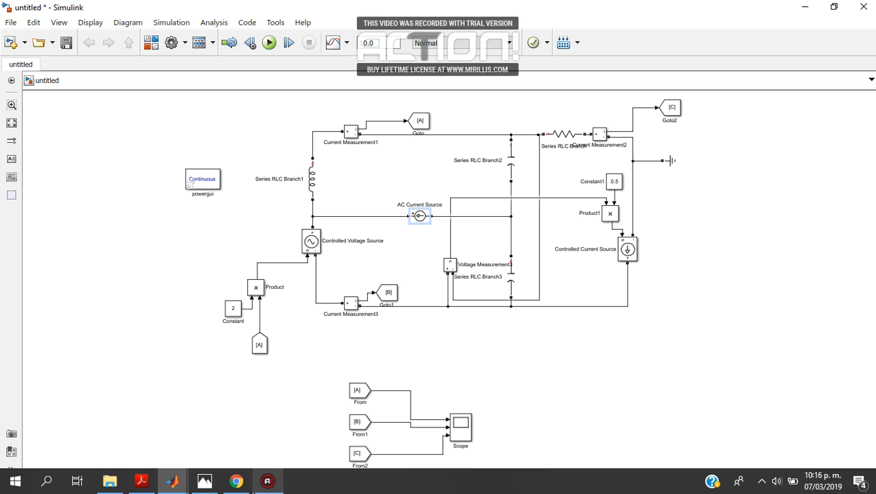
{"action": "left_click", "coordinate": [267, 483]}
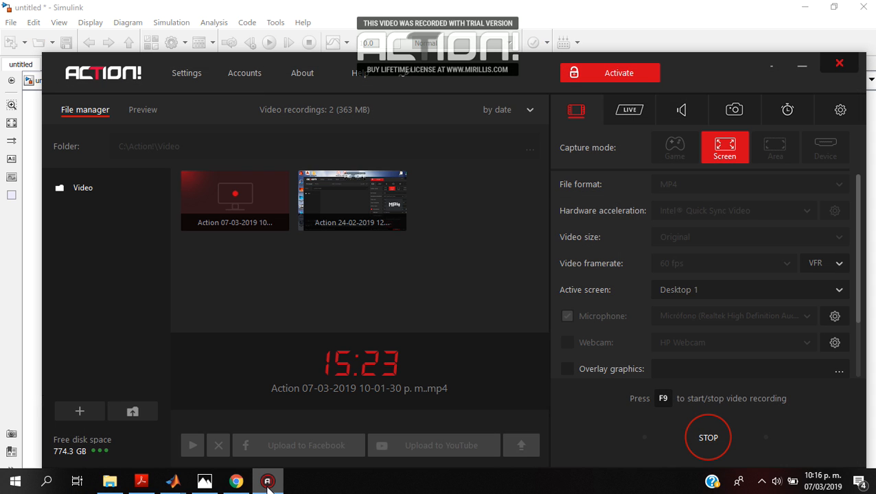